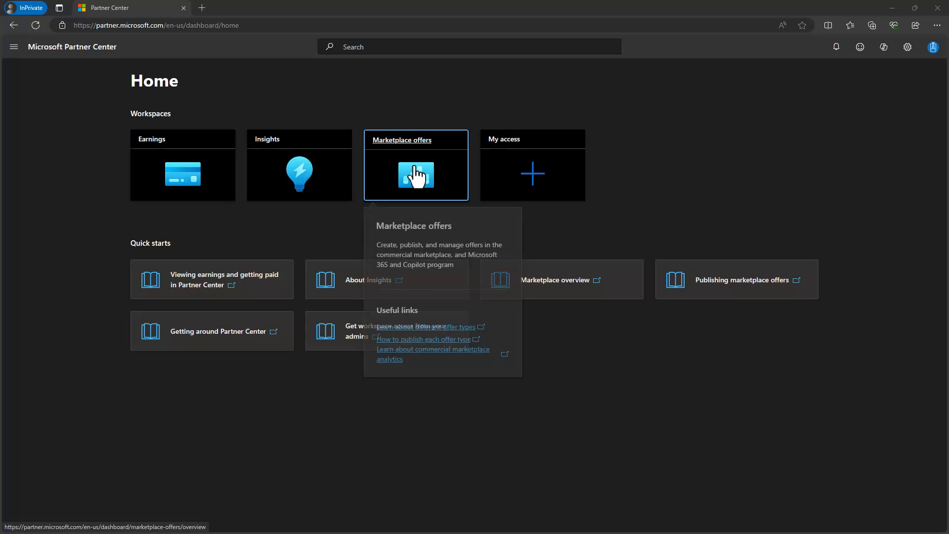
Start a new Azure Virtual Machine offer from Marketplace offers
{"action": "left_click", "coordinate": [420, 175]}
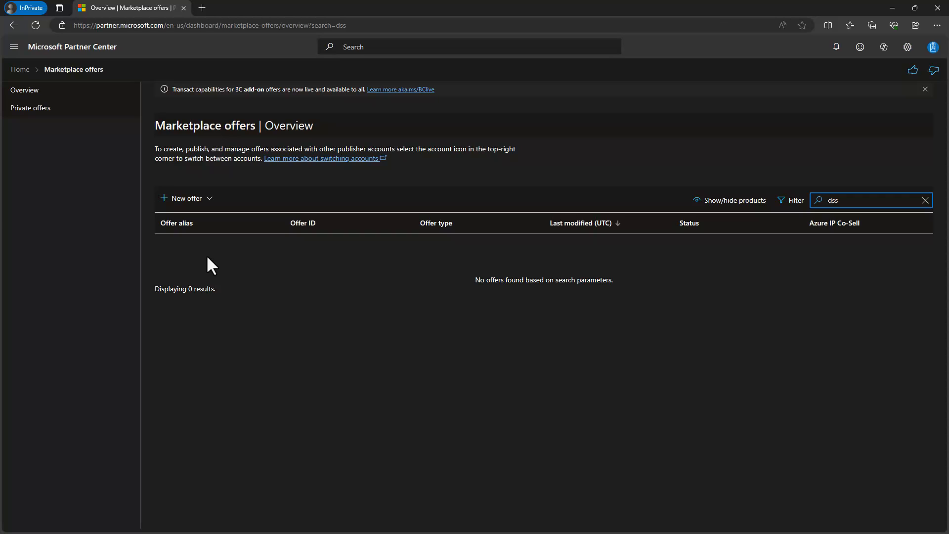
{"action": "left_click", "coordinate": [208, 200]}
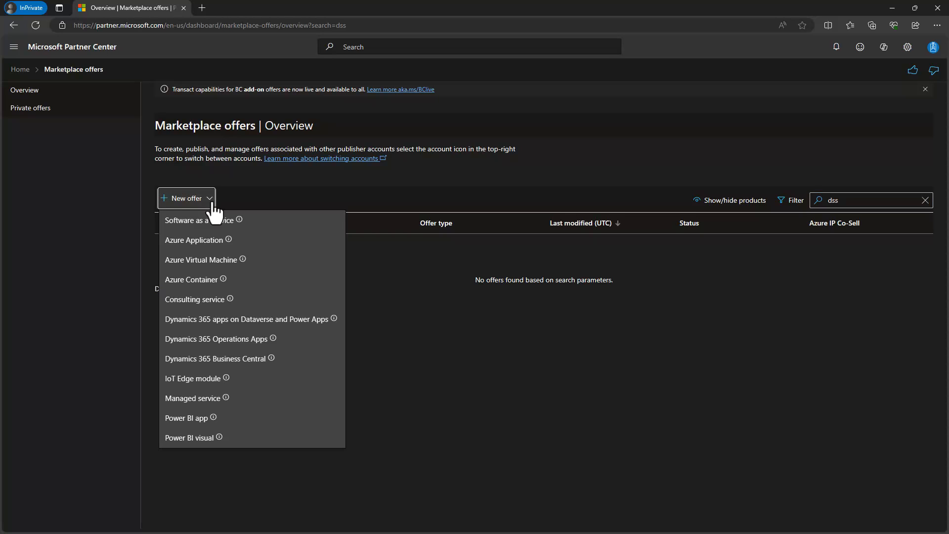
{"action": "left_click", "coordinate": [206, 262]}
{"action": "left_click", "coordinate": [205, 261]}
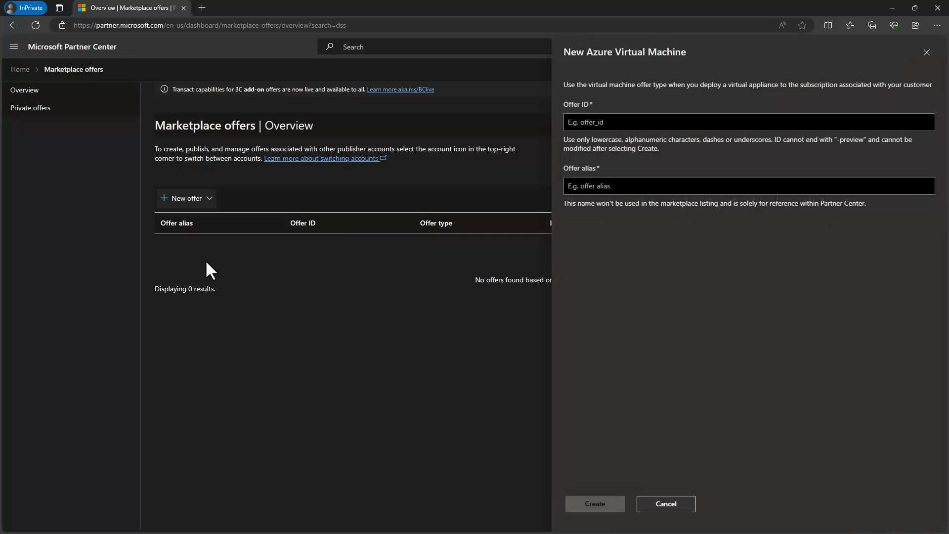
Enter offer ID ds-vm-02 and offer alias DS VM 02
{"action": "left_click", "coordinate": [607, 122]}
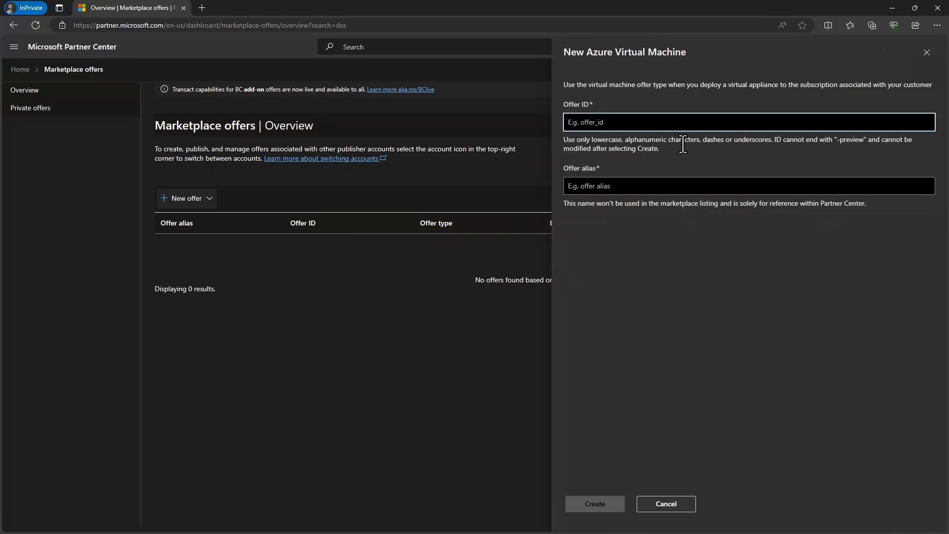
{"action": "type", "text": "ds-vm-02"}
{"action": "key", "text": "Tab"}
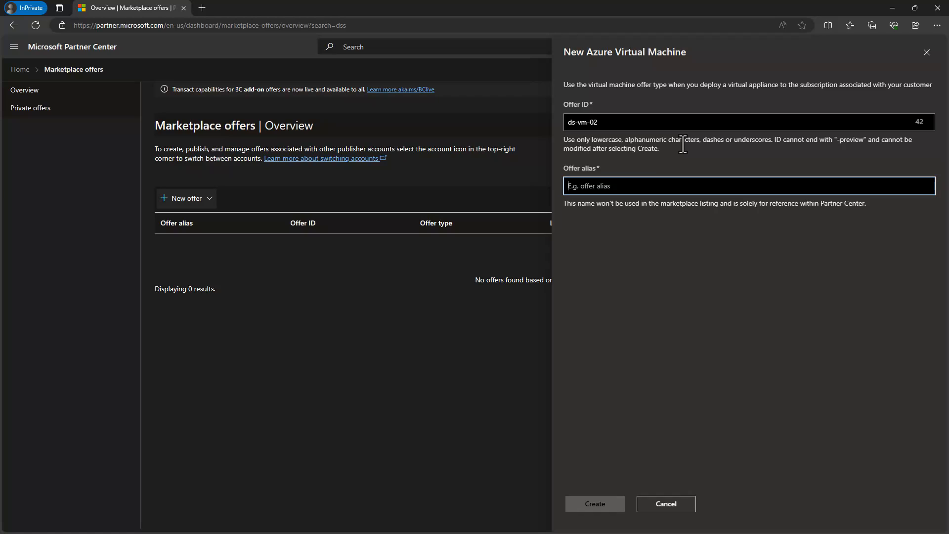
{"action": "type", "text": "DS VM 02"}
Create the DS VM 02 offer, review its alias, and tick Enable a test drive
{"action": "left_click", "coordinate": [595, 504]}
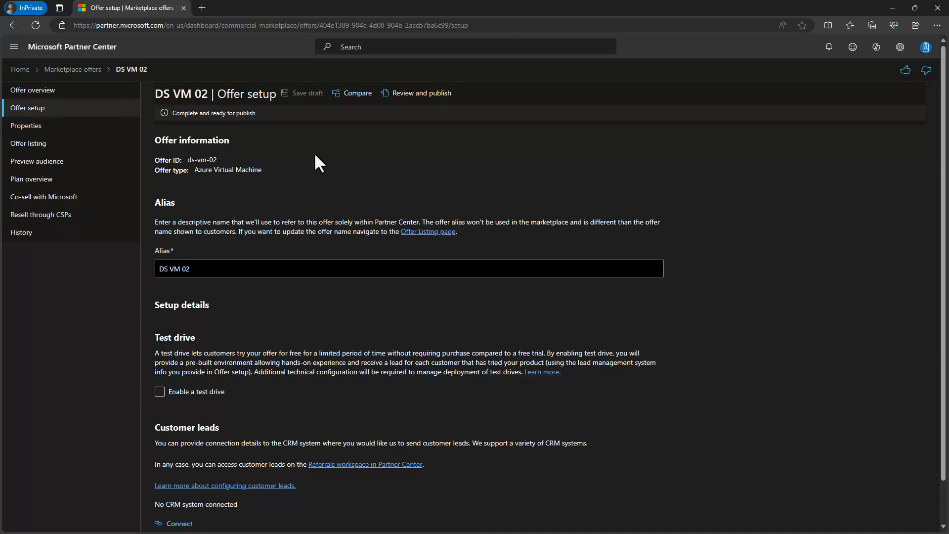
{"action": "left_click", "coordinate": [212, 269]}
{"action": "left_click_drag", "start_coordinate": [212, 269], "coordinate": [137, 265]}
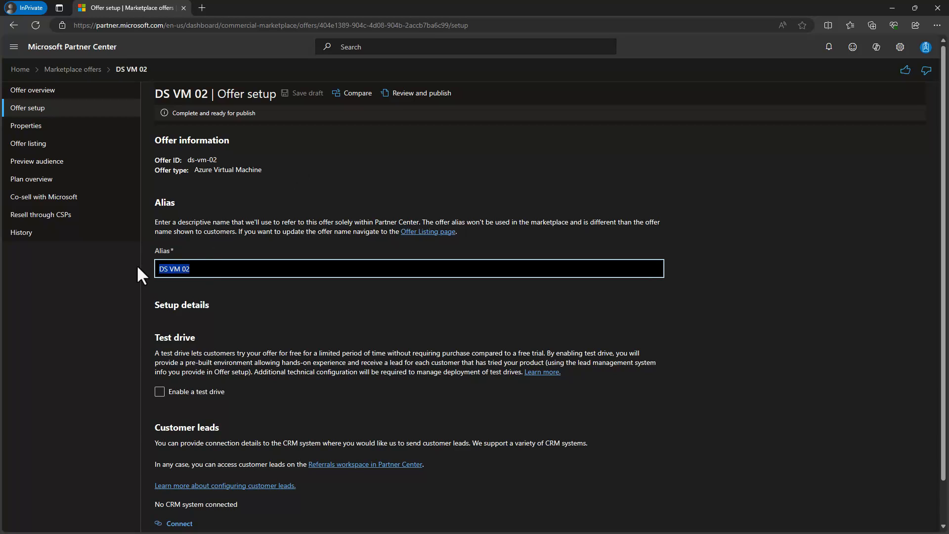
{"action": "left_click", "coordinate": [200, 283]}
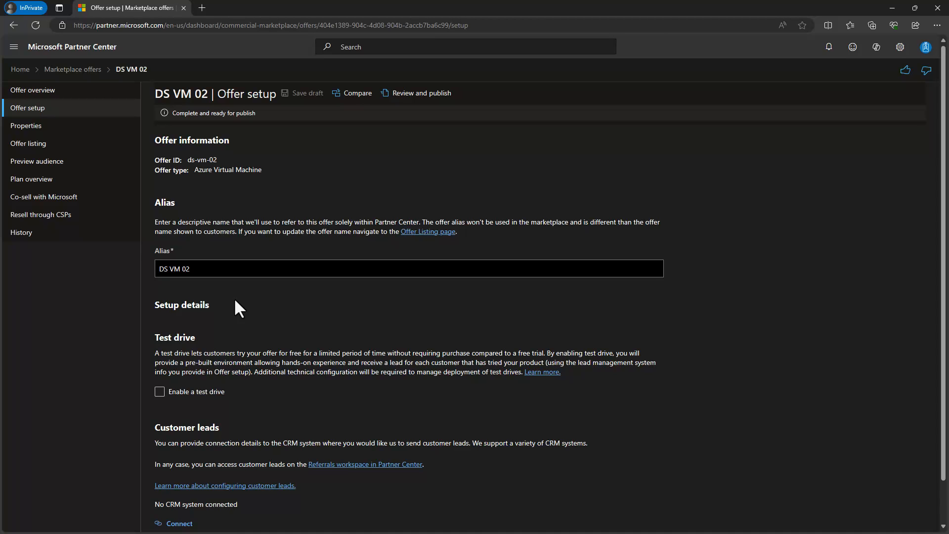
{"action": "scroll", "coordinate": [235, 302], "scroll_direction": "down", "scroll_amount": 1}
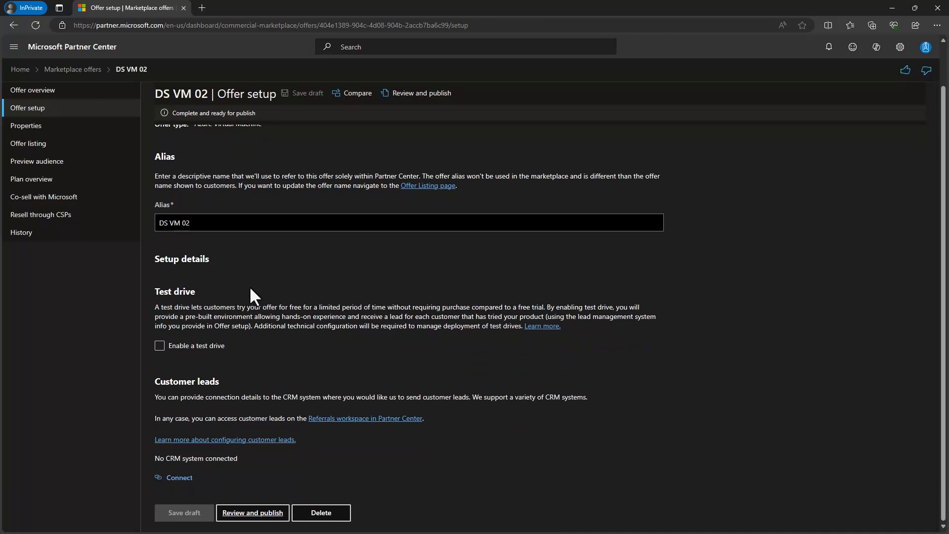
{"action": "left_click", "coordinate": [160, 346]}
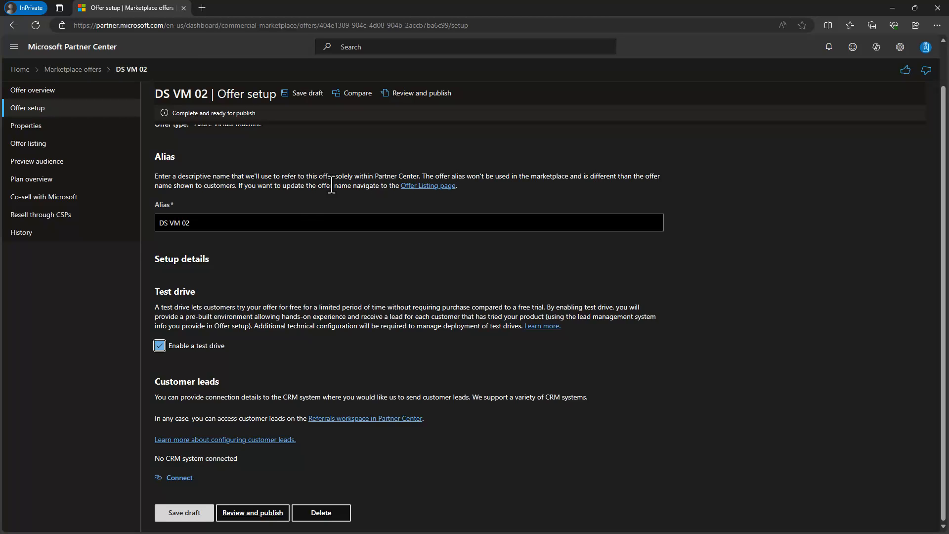
Untick Enable a test drive on the DS VM 02 offer setup
{"action": "left_click", "coordinate": [160, 345]}
{"action": "key", "text": "ctrl+2"}
{"action": "left_click_drag", "start_coordinate": [542, 338], "coordinate": [522, 389]}
{"action": "key", "text": "Escape"}
Open customer leads connection details and set lead destination to Salesforce, after trying Azure Table and HTTPS Endpoint
{"action": "left_click", "coordinate": [183, 478]}
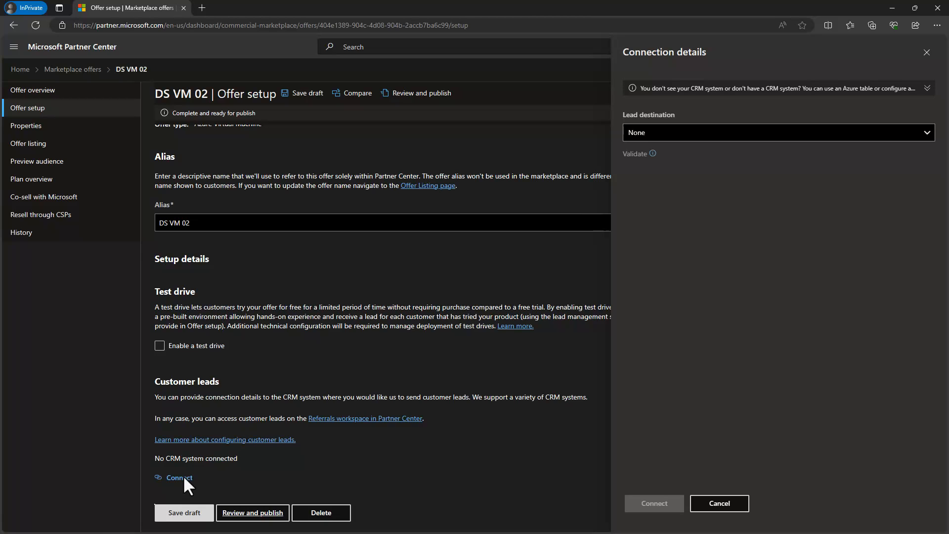
{"action": "left_click", "coordinate": [671, 132]}
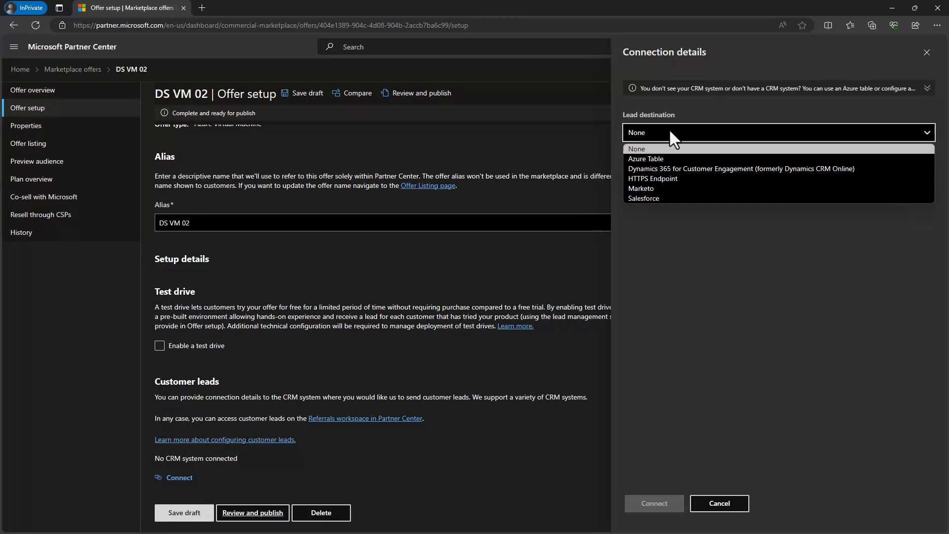
{"action": "left_click", "coordinate": [684, 159]}
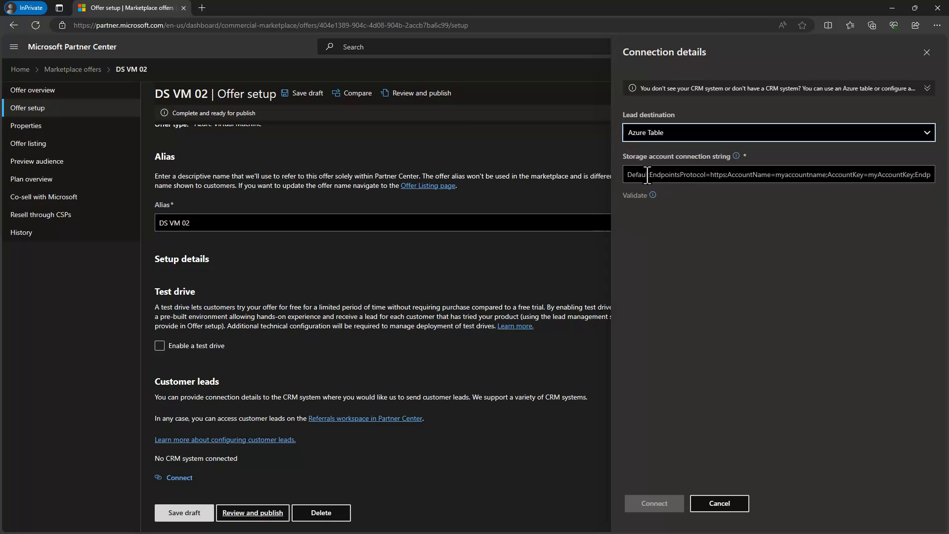
{"action": "left_click", "coordinate": [680, 130]}
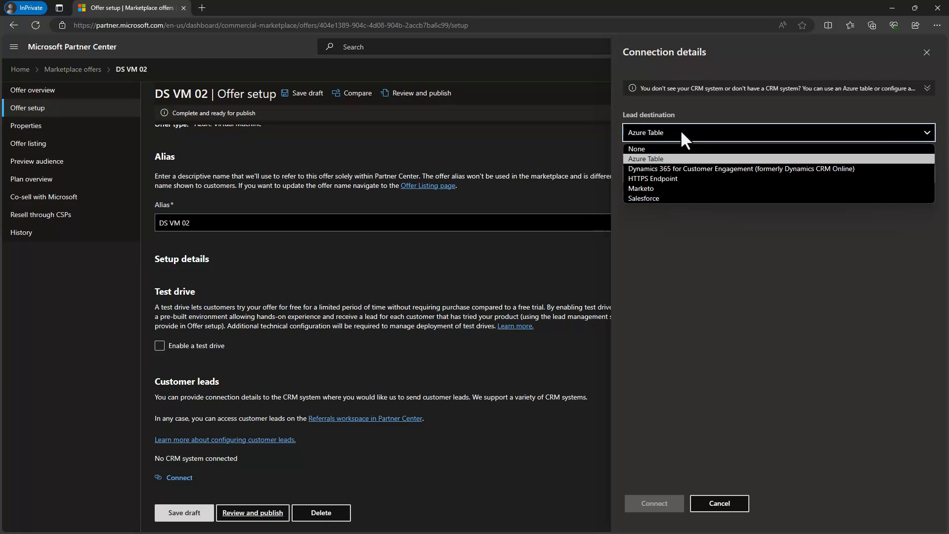
{"action": "left_click", "coordinate": [663, 180]}
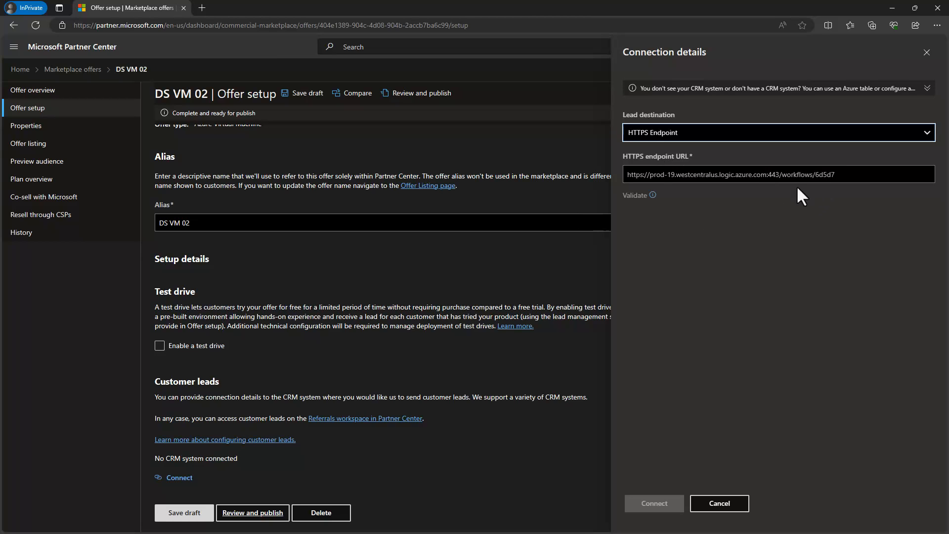
{"action": "left_click", "coordinate": [677, 131]}
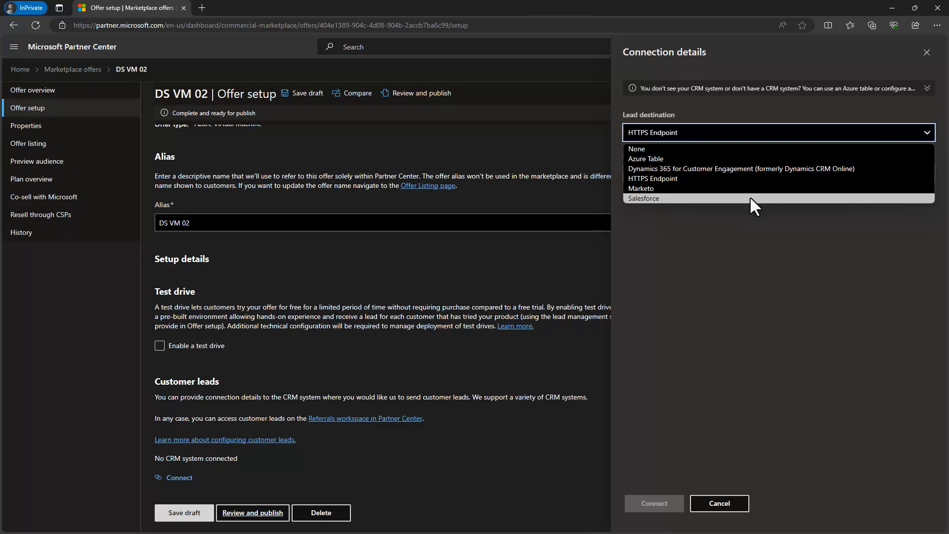
{"action": "left_click", "coordinate": [645, 198]}
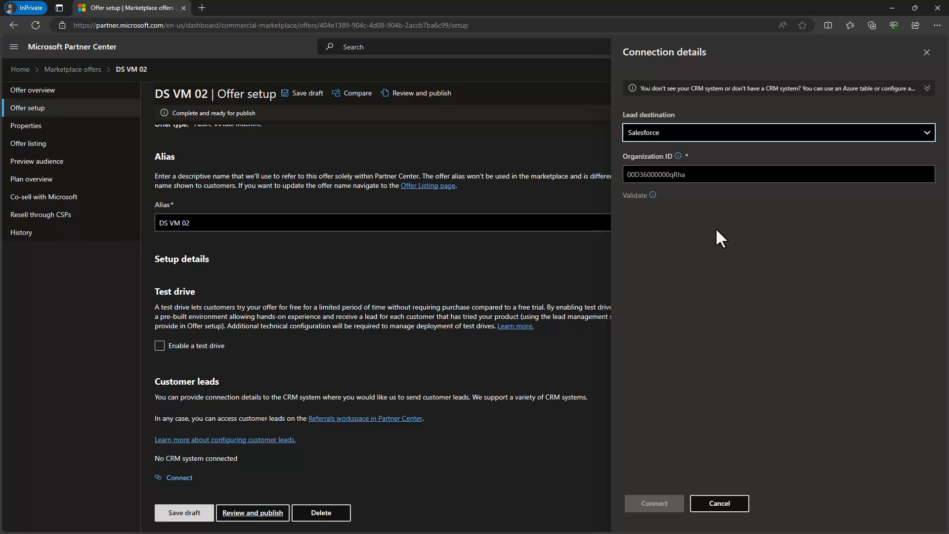
Cancel the lead connection details and save the offer setup as a draft
{"action": "left_click", "coordinate": [724, 508]}
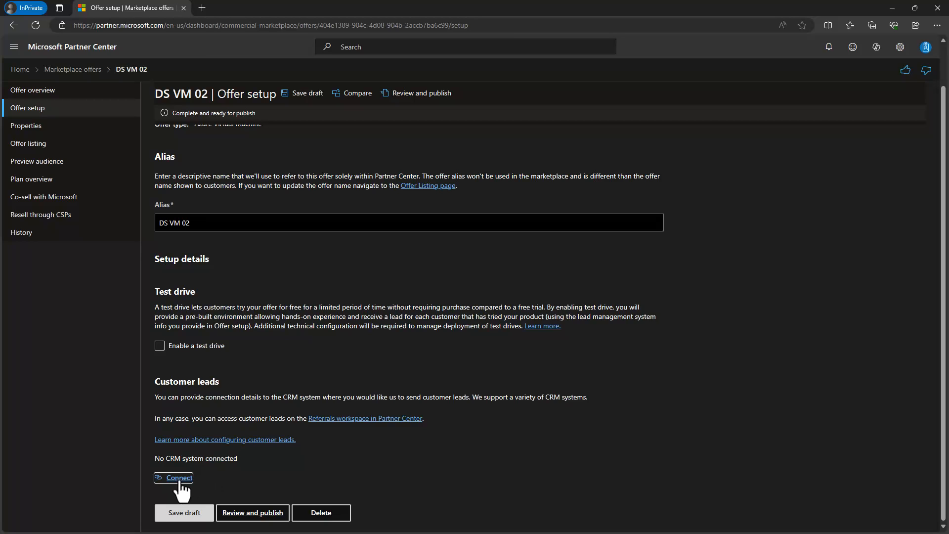
{"action": "left_click", "coordinate": [184, 514]}
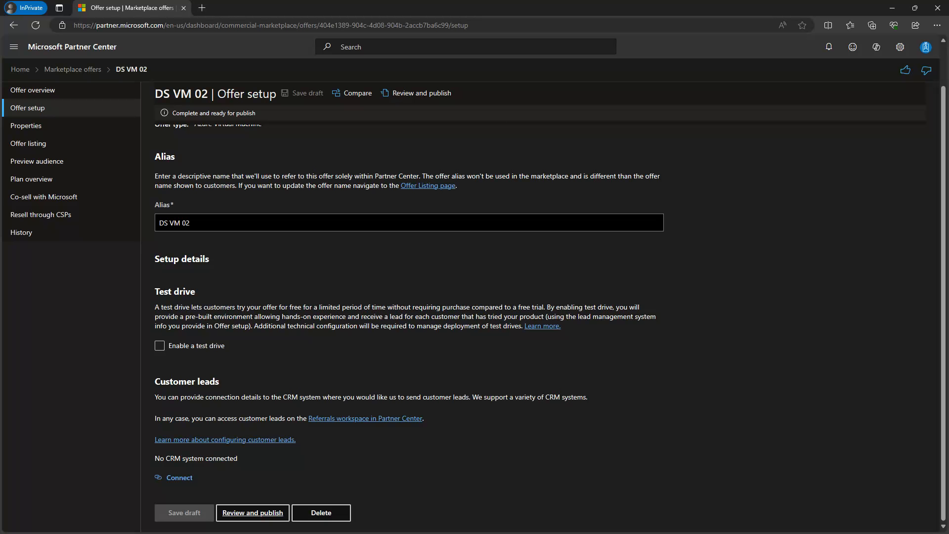
On Properties, add Developer Tools as the primary category and tick Use the Standard Contract
{"action": "left_click", "coordinate": [25, 130]}
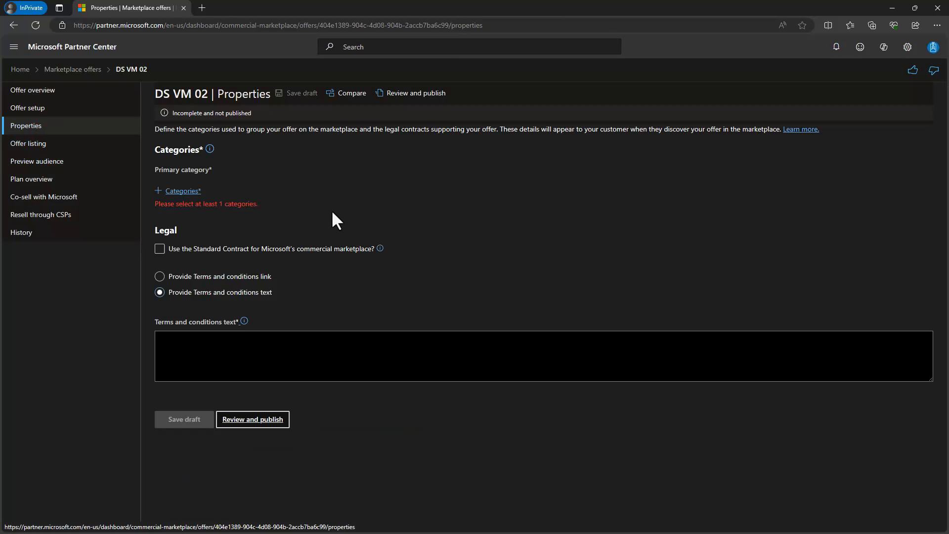
{"action": "left_click", "coordinate": [183, 191]}
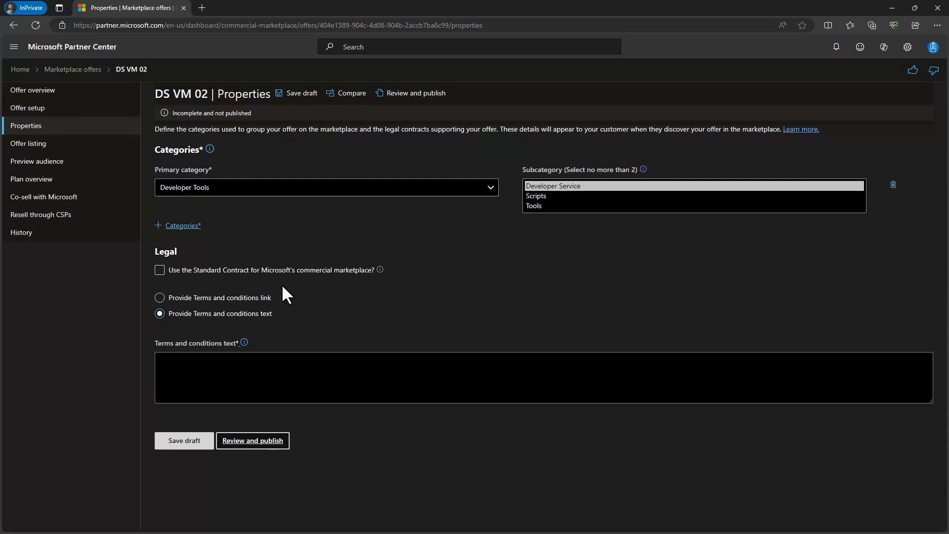
{"action": "left_click", "coordinate": [160, 270]}
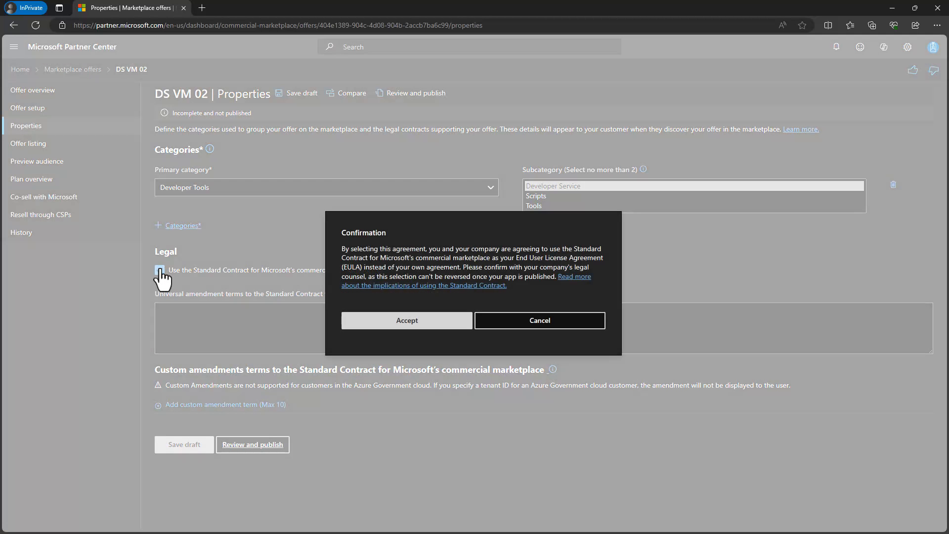
Accept the Standard Contract, paste sample amendment terms, then untick the Standard Contract option
{"action": "left_click", "coordinate": [407, 321]}
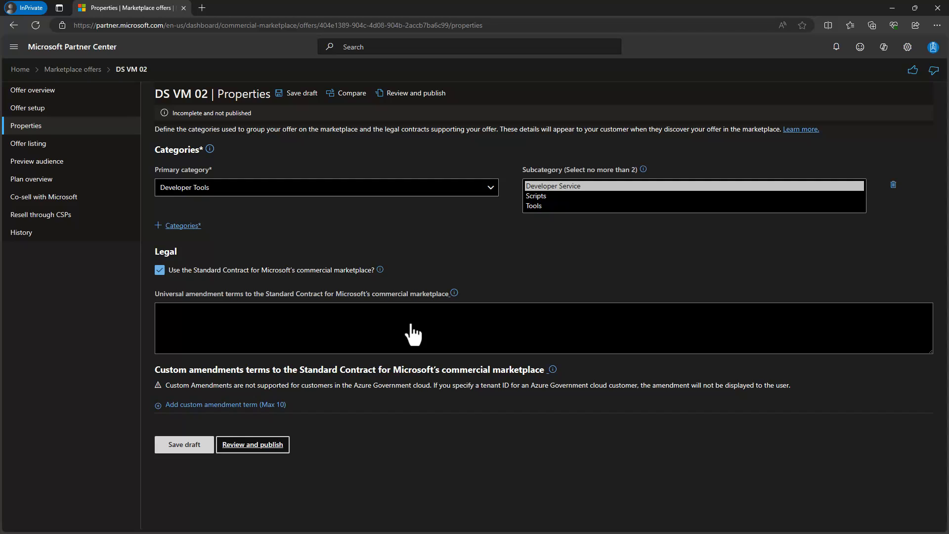
{"action": "left_click", "coordinate": [299, 320]}
{"action": "left_click", "coordinate": [222, 317]}
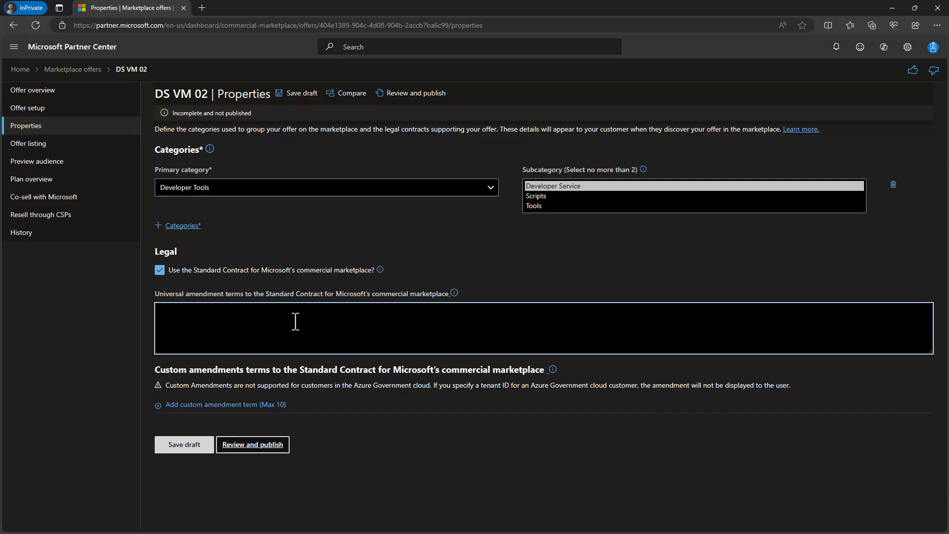
{"action": "type", "text": "Lorem ipsum dolor sit amet, consectetuer adipiscing elit. Maecenas porttitor congue massa. Fusce posuere, magna sed pulvinar ultricies, purus lectus malesuada libero, sit amet commodo magna eros quis urna."}
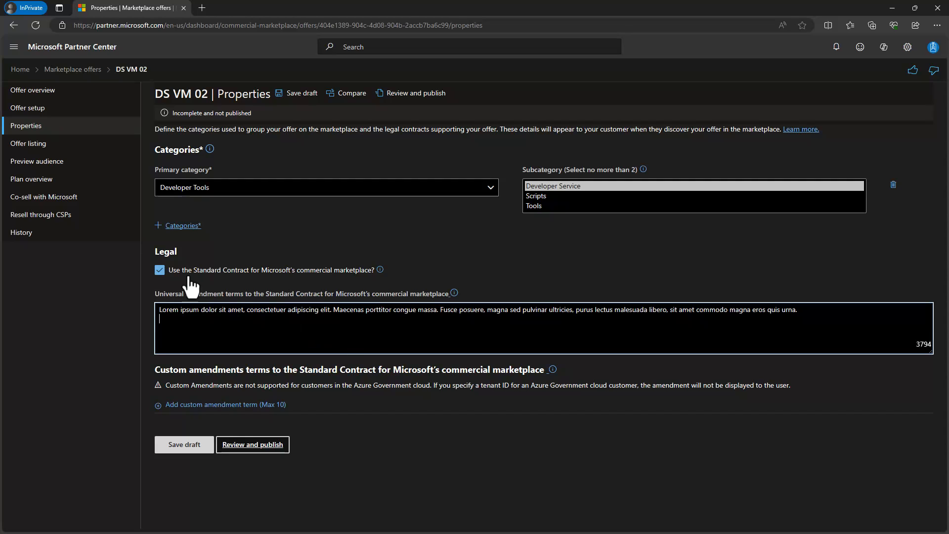
{"action": "left_click", "coordinate": [160, 271]}
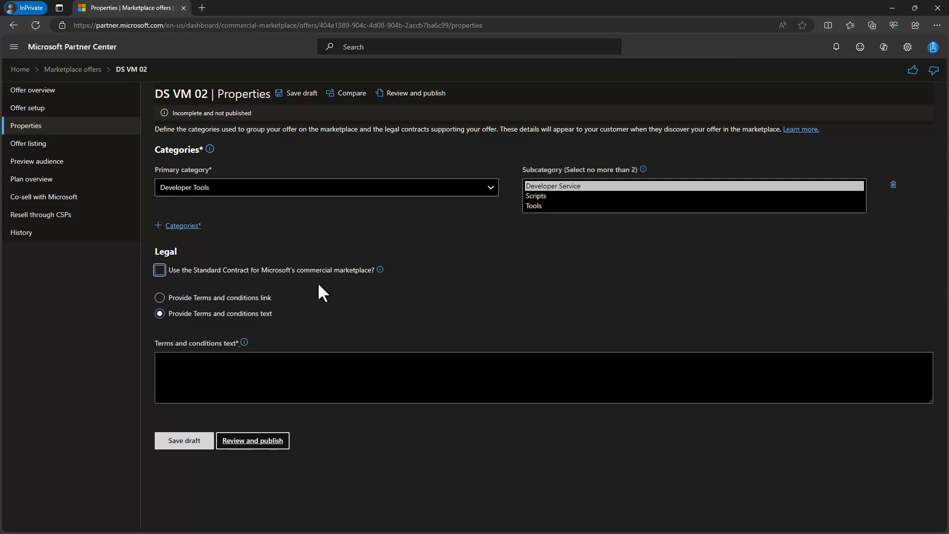
{"action": "left_click", "coordinate": [215, 368]}
{"action": "type", "text": "Lorem ipsum dolor sit amet, consectetuer adipiscing elit. Maecenas porttitor congue massa. Fusce posuere, magna sed pulvinar ultricies, purus lectus malesuada libero, sit amet commodo magna eros quis urna."}
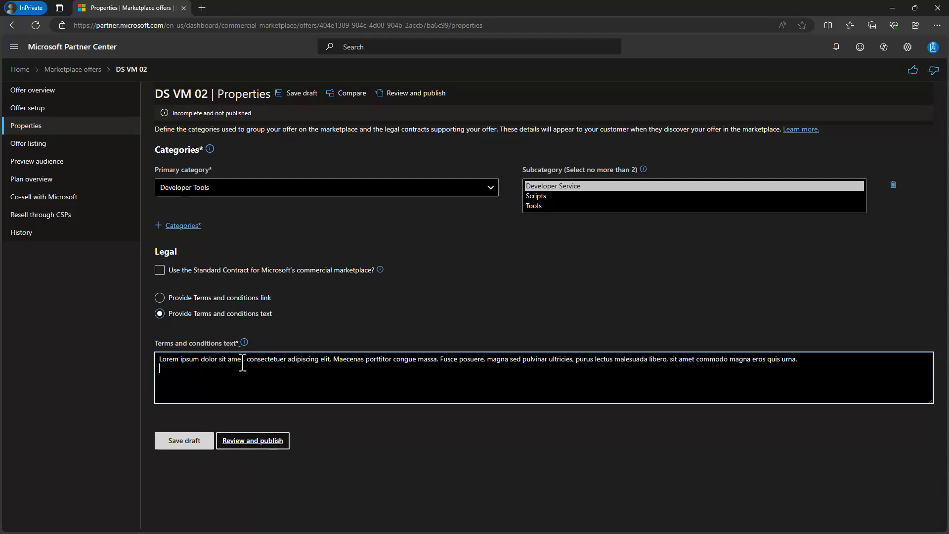
{"action": "left_click", "coordinate": [160, 298]}
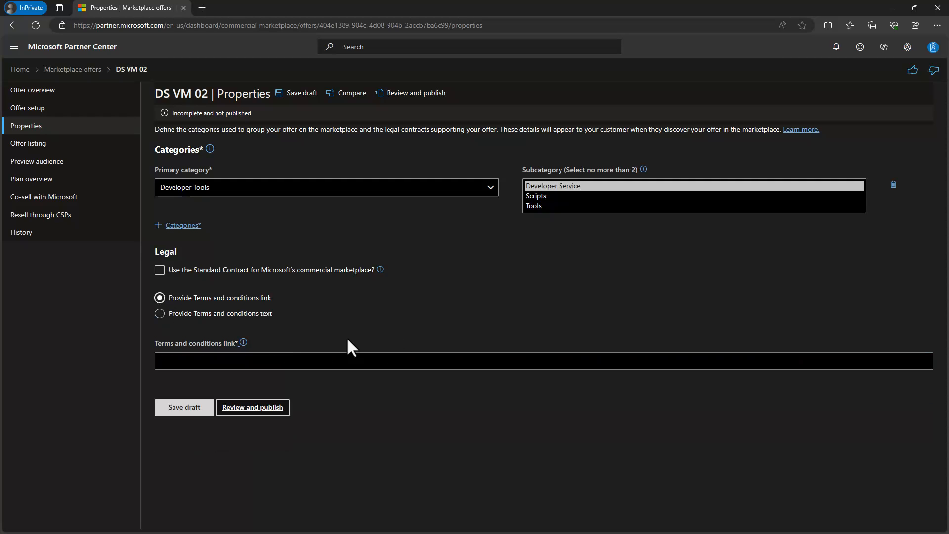
{"action": "left_click", "coordinate": [249, 362]}
{"action": "type", "text": "h"}
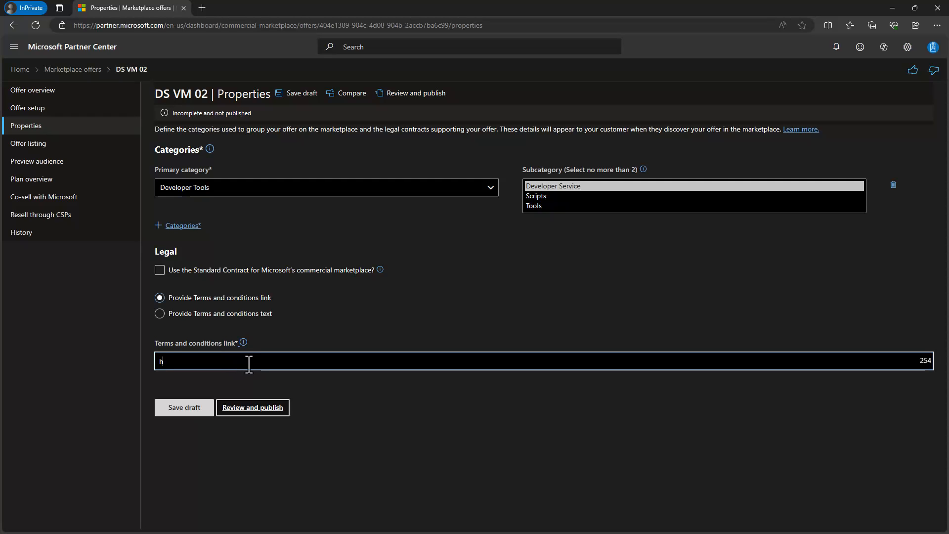
{"action": "type", "text": "ttps://"}
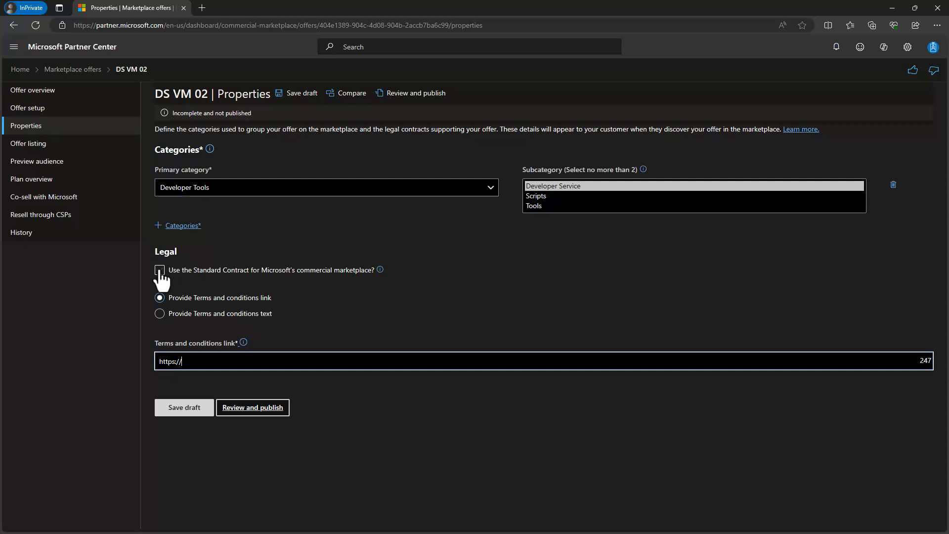
{"action": "left_click", "coordinate": [159, 313]}
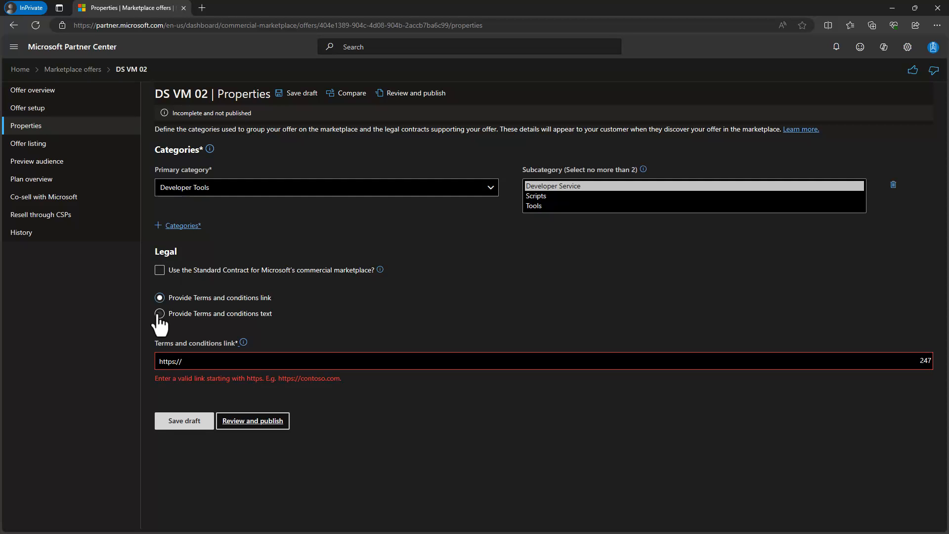
Turn the Standard Contract back on, accept it, and clear the universal amendment terms
{"action": "left_click", "coordinate": [159, 271]}
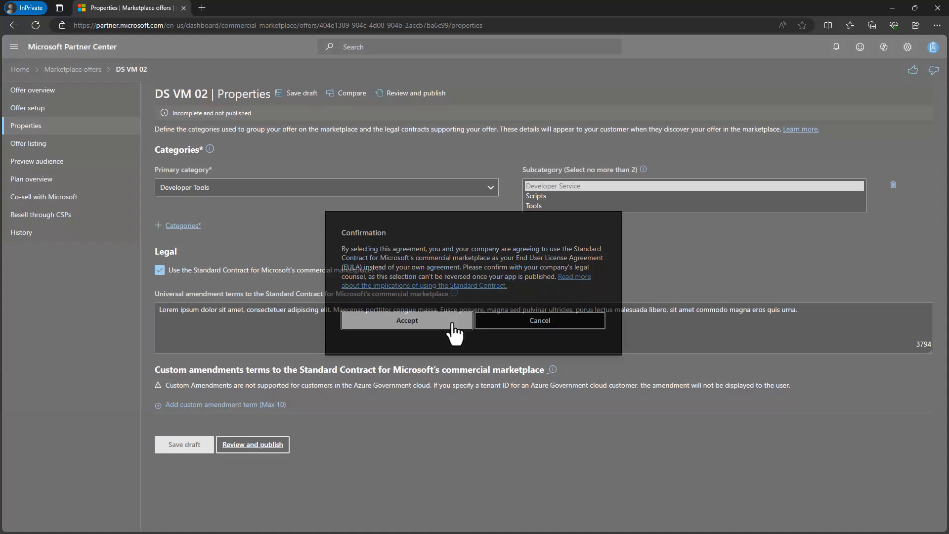
{"action": "left_click", "coordinate": [447, 322]}
{"action": "left_click", "coordinate": [271, 311]}
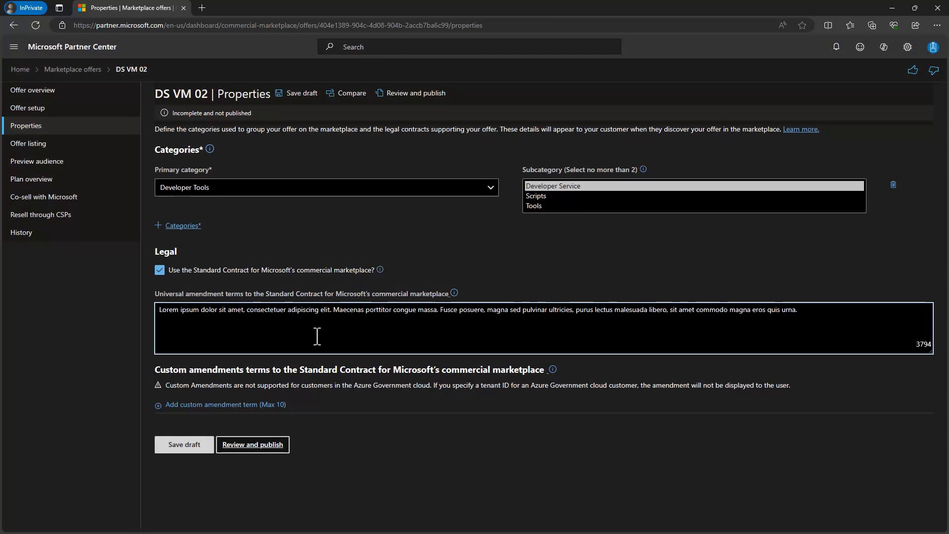
{"action": "key", "text": "ctrl+a"}
{"action": "key", "text": "Delete"}
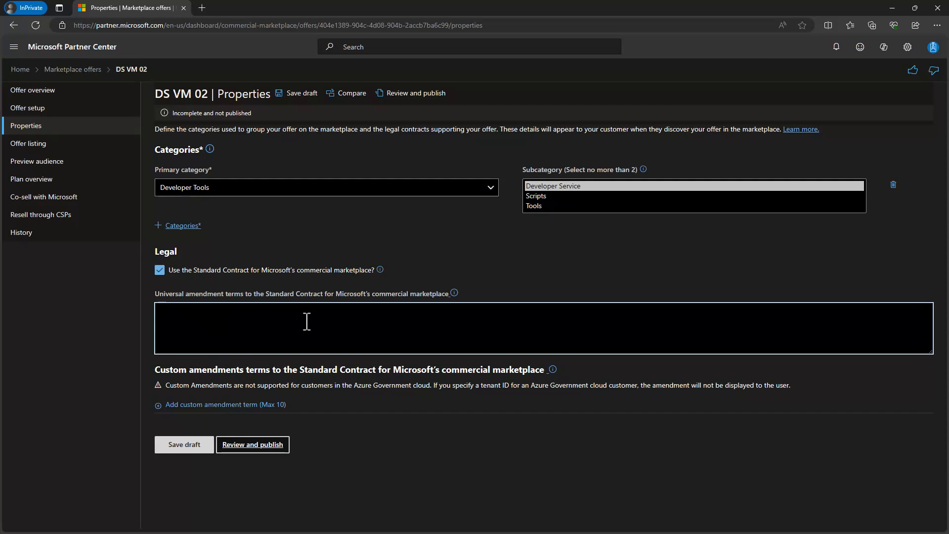
Add then remove a custom amendment term and tenant ID row, and save the Properties draft
{"action": "left_click", "coordinate": [227, 405]}
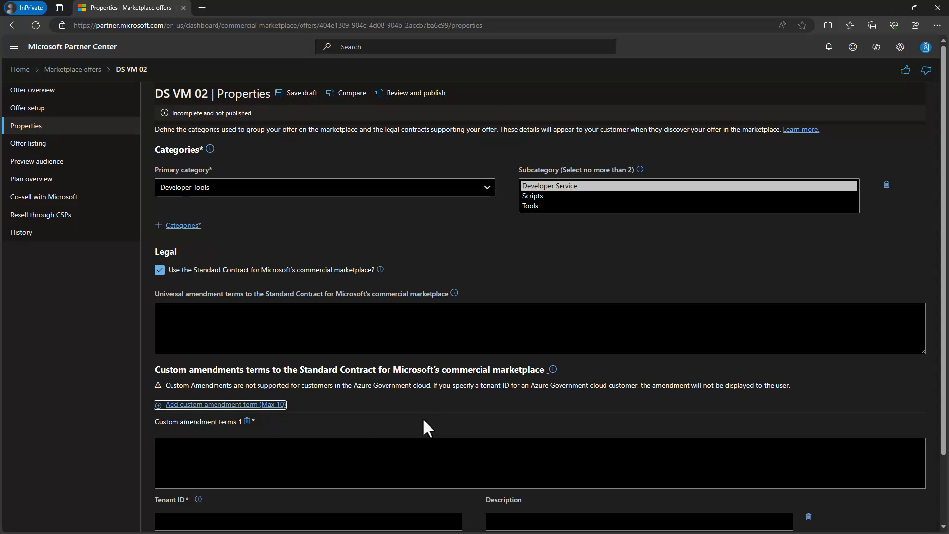
{"action": "scroll", "coordinate": [422, 417], "scroll_direction": "down", "scroll_amount": 2}
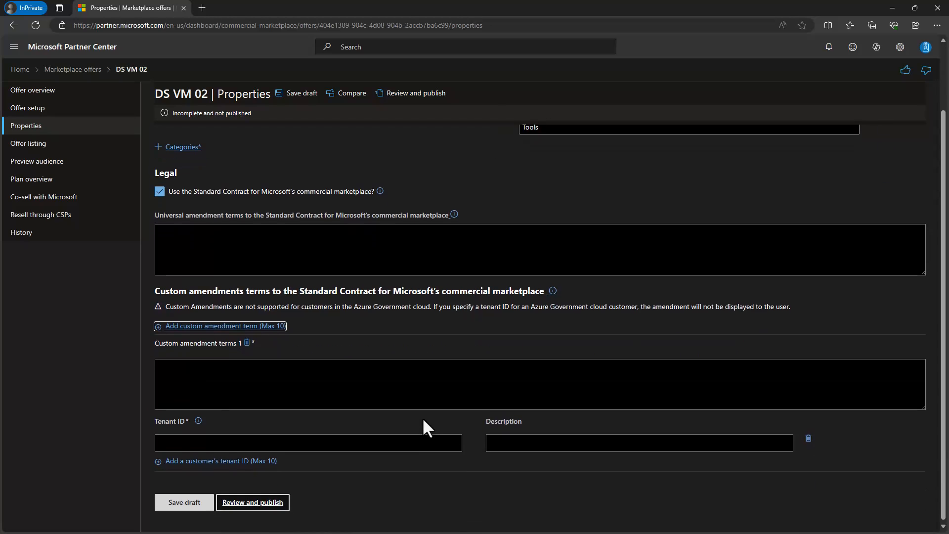
{"action": "left_click", "coordinate": [211, 378]}
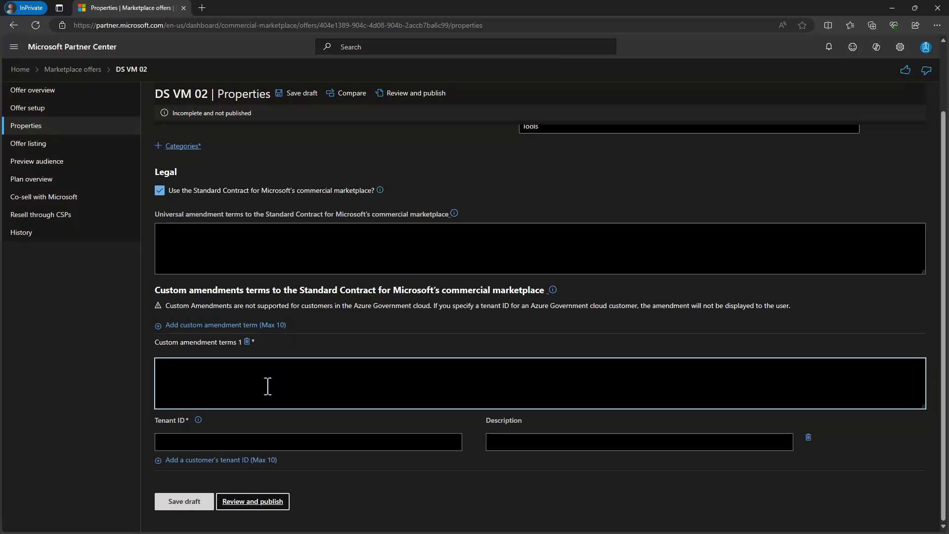
{"action": "left_click", "coordinate": [220, 446]}
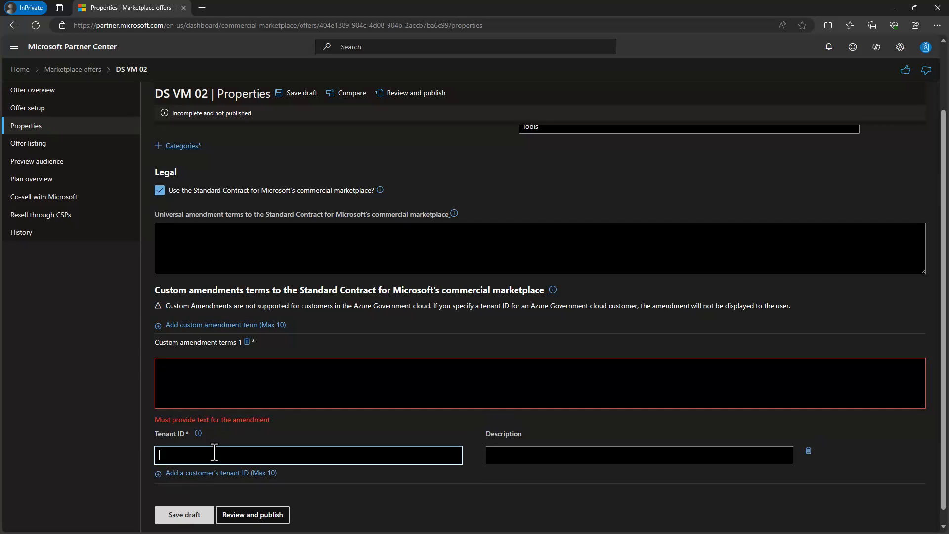
{"action": "left_click", "coordinate": [233, 473]}
{"action": "scroll", "coordinate": [307, 484], "scroll_direction": "down", "scroll_amount": 1}
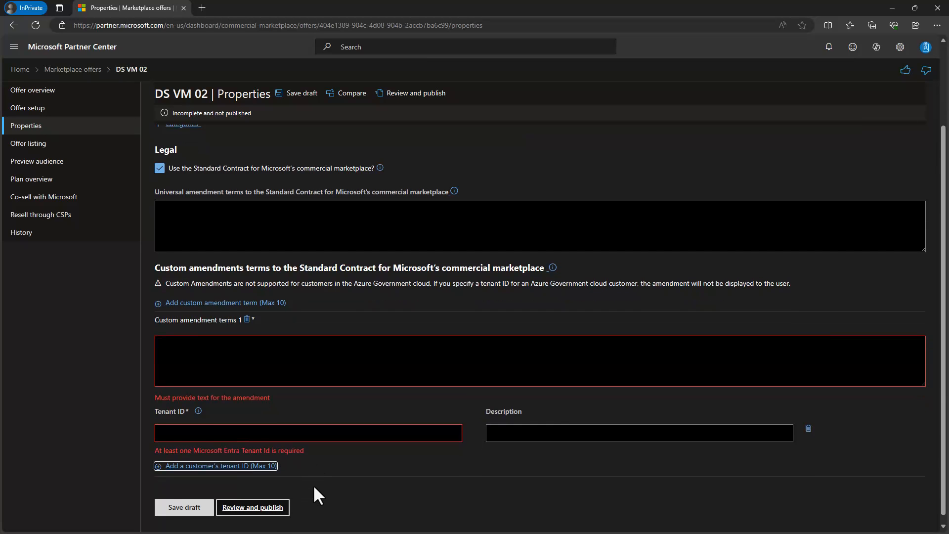
{"action": "left_click", "coordinate": [275, 428]}
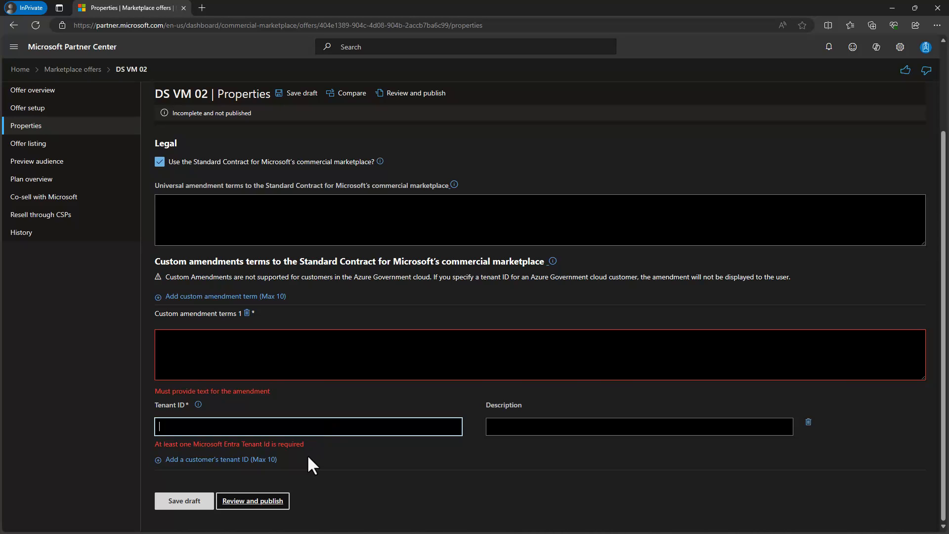
{"action": "left_click", "coordinate": [808, 423]}
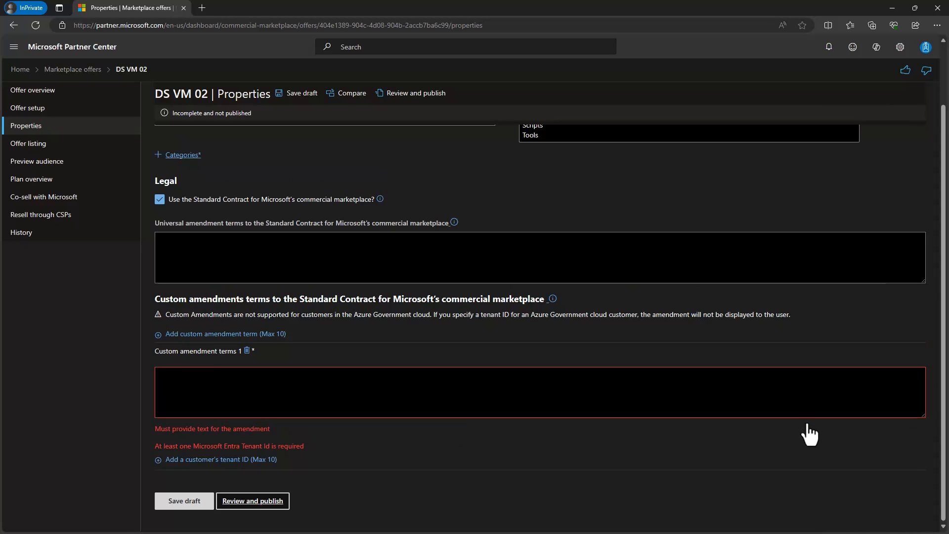
{"action": "left_click", "coordinate": [247, 351]}
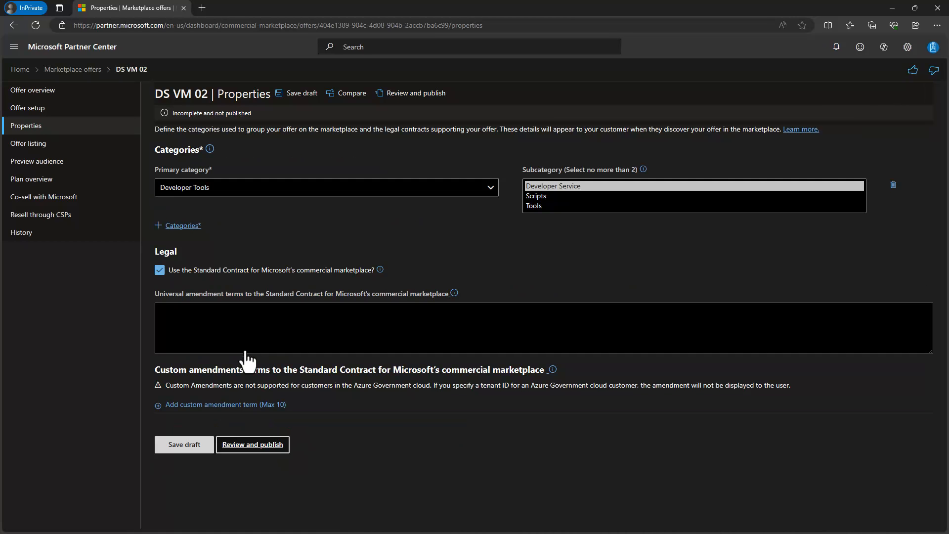
{"action": "left_click", "coordinate": [190, 447]}
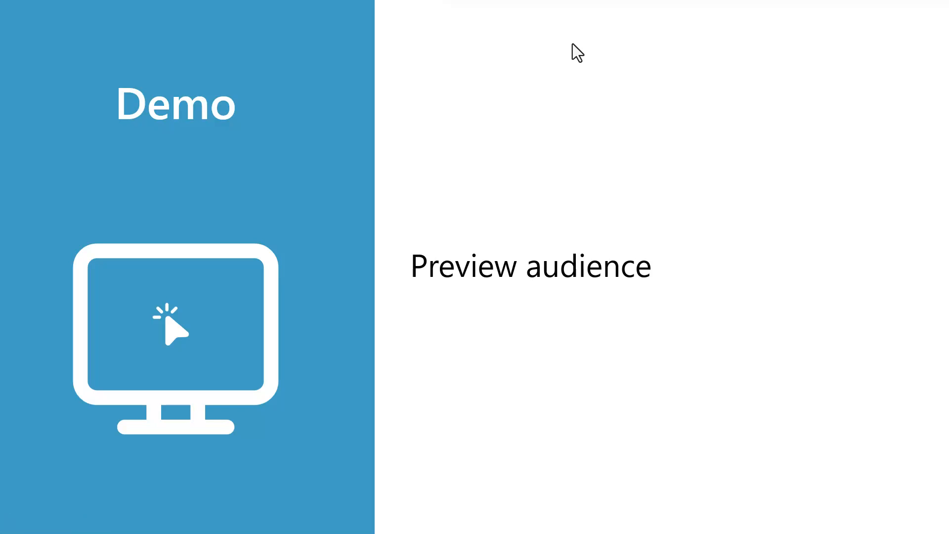
{"action": "key", "text": "alt+Tab"}
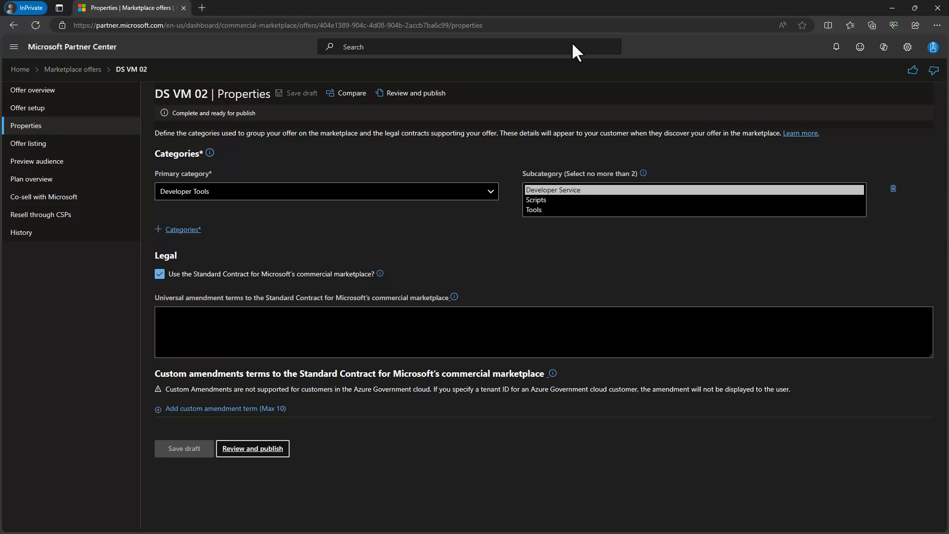
Paste an Azure subscription ID into Preview audience, then leave for Offer overview without saving
{"action": "left_click", "coordinate": [44, 164]}
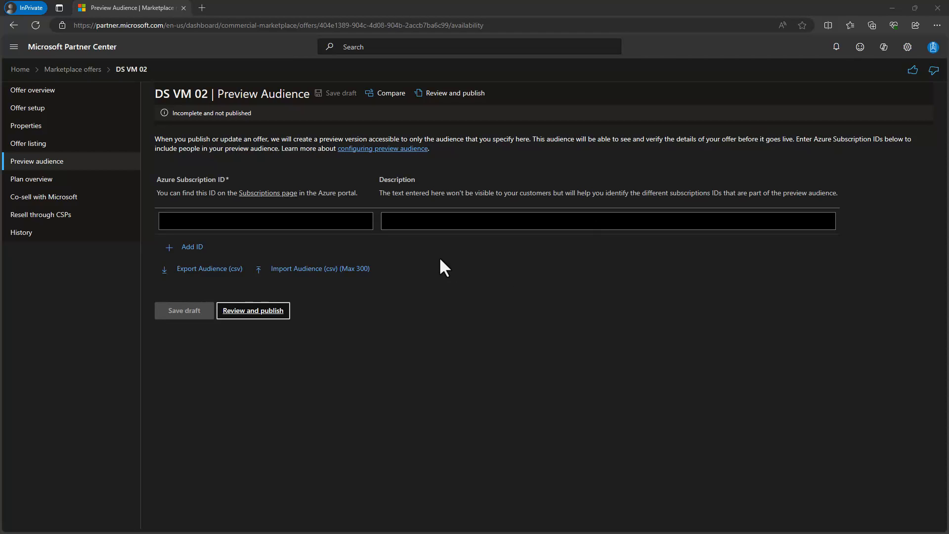
{"action": "left_click", "coordinate": [326, 222]}
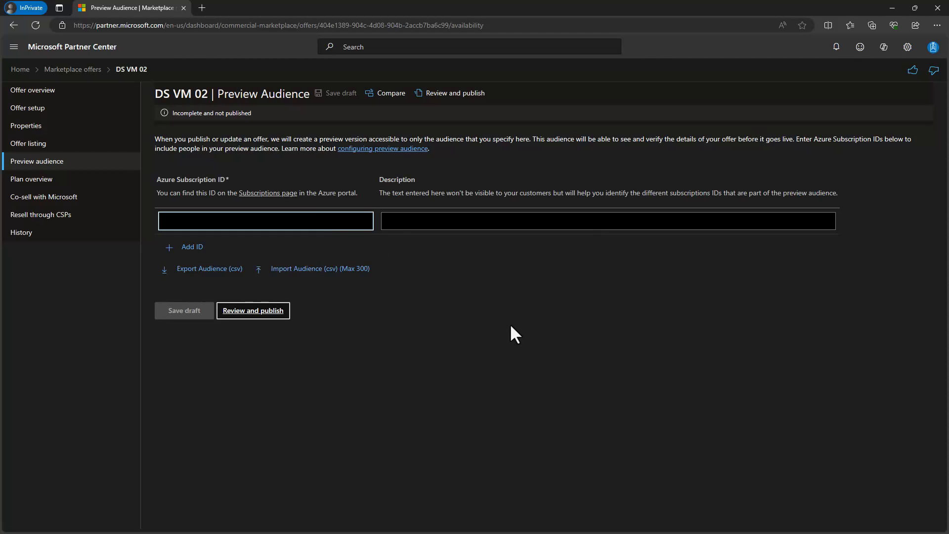
{"action": "type", "text": "bf7adf12-c3a8-426c-9976-29f145eba7"}
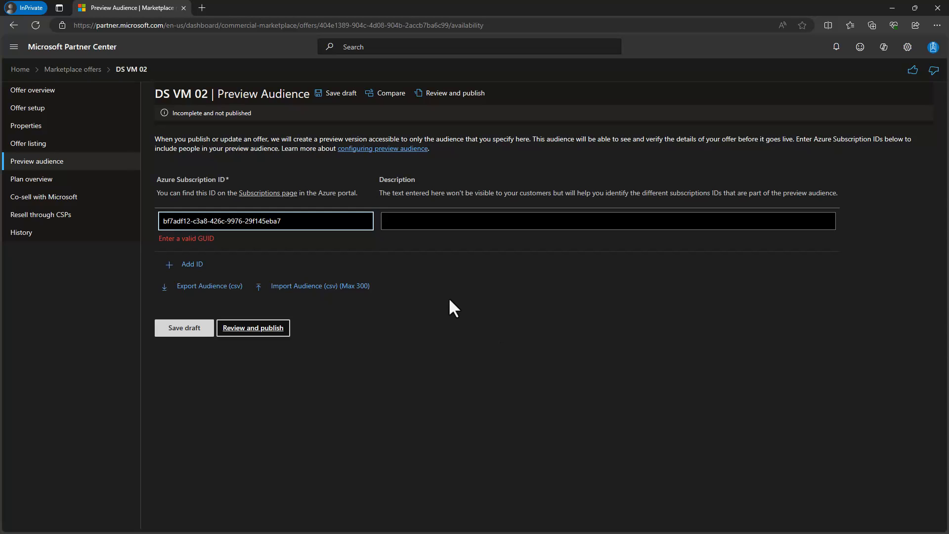
{"action": "type", "text": "4"}
{"action": "left_click", "coordinate": [394, 219]}
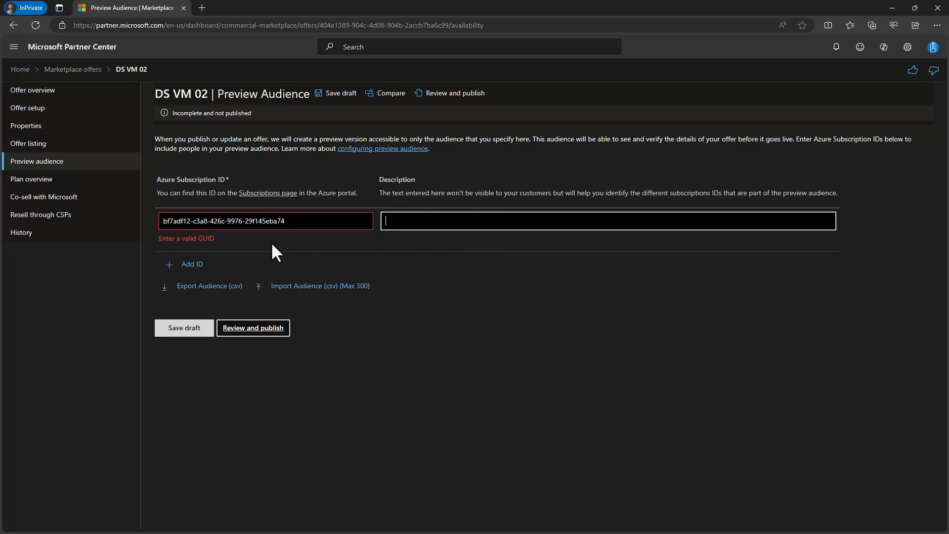
{"action": "left_click", "coordinate": [57, 94]}
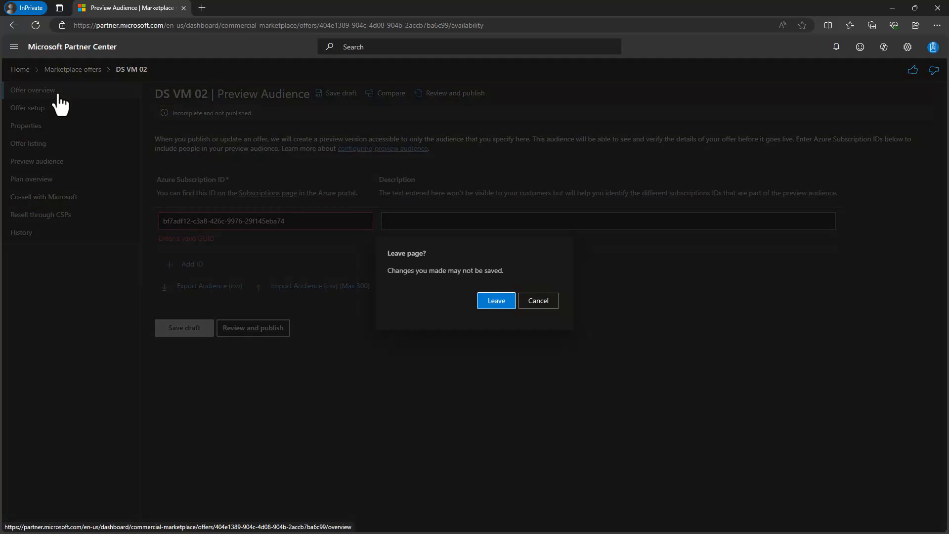
{"action": "left_click", "coordinate": [498, 301]}
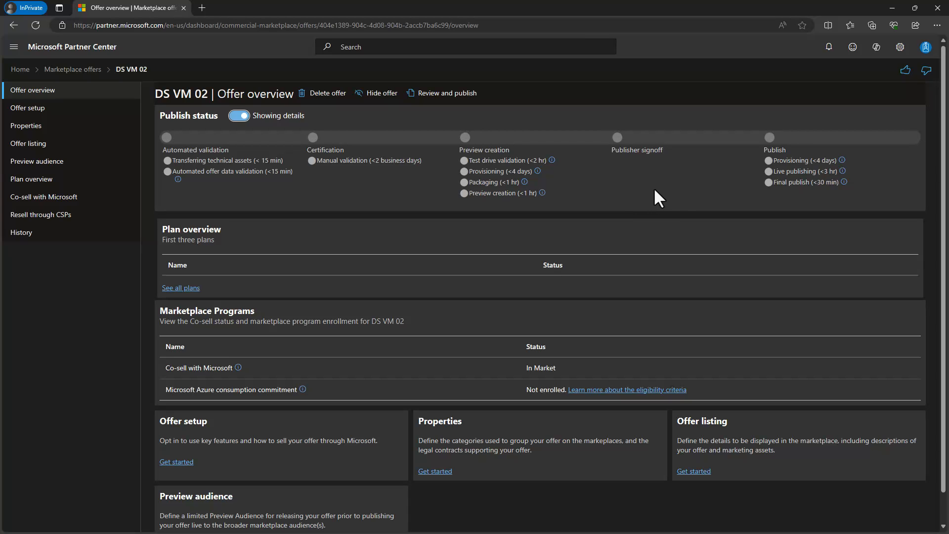
Go to the DS VM 02 Plan overview page from the left navigation
{"action": "left_click", "coordinate": [49, 164]}
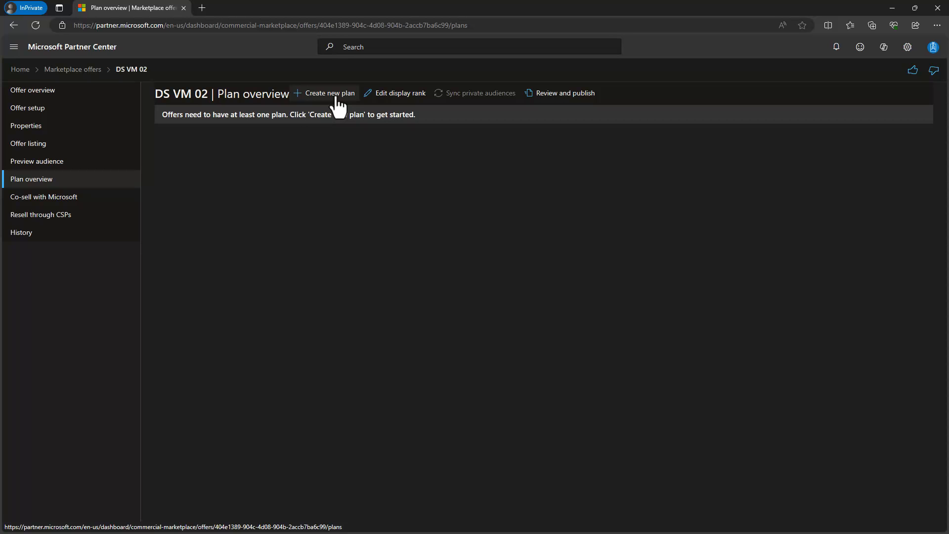
Create a new plan with plan ID 'silver-plan' and plan name 'Silver'
{"action": "left_click", "coordinate": [336, 95]}
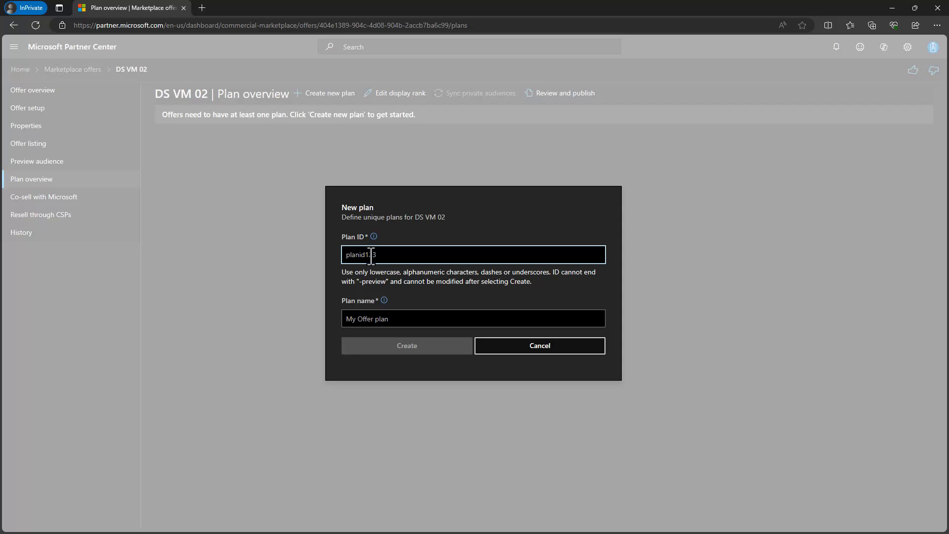
{"action": "type", "text": "silver-plan"}
{"action": "key", "text": "Tab"}
{"action": "key", "text": "Tab"}
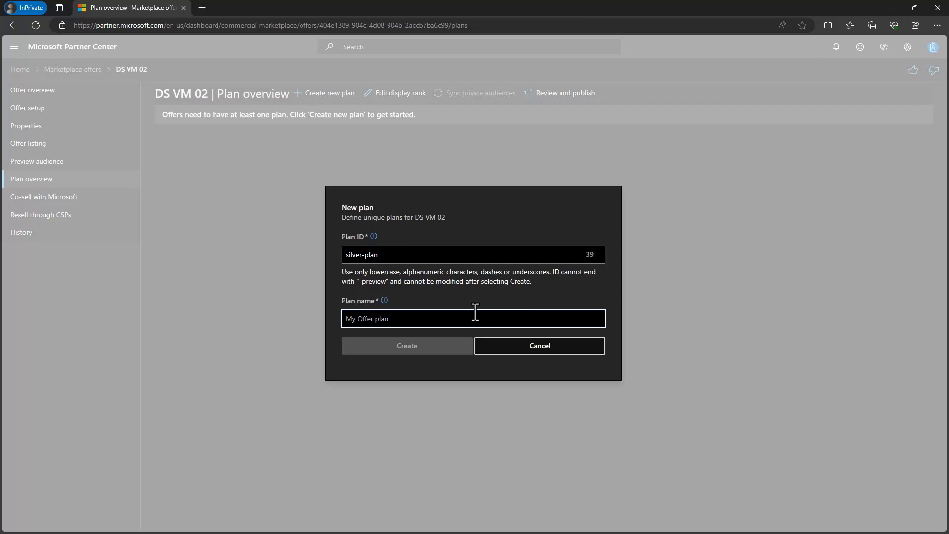
{"action": "type", "text": "Silver"}
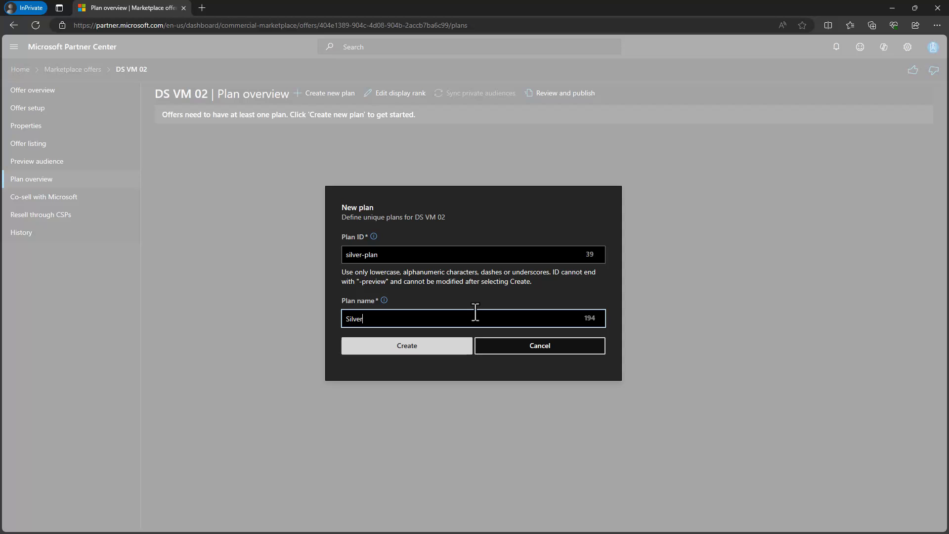
{"action": "left_click", "coordinate": [422, 348]}
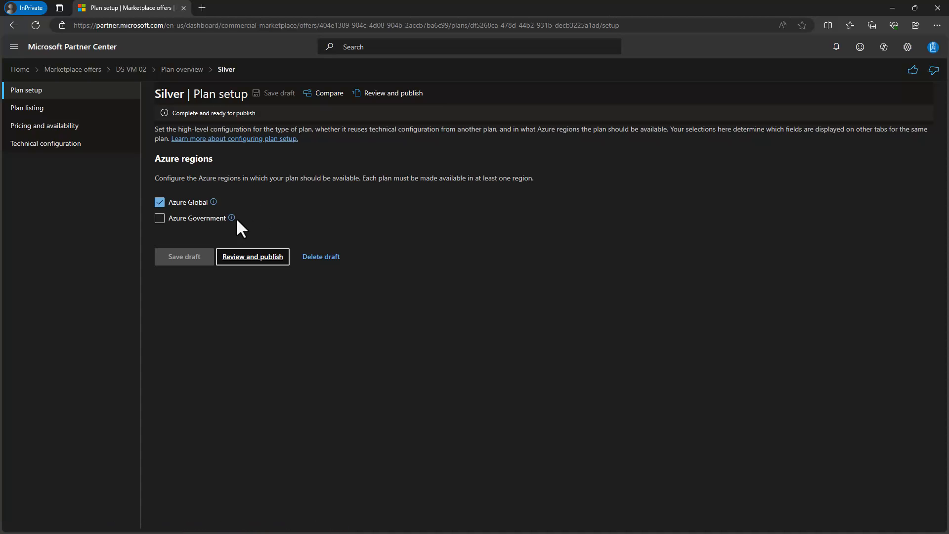
Write the plan summary as 'Plan summary:' plus pasted text, deleting the opening Lorem ipsum sentence
{"action": "left_click", "coordinate": [160, 217]}
{"action": "left_click", "coordinate": [39, 109]}
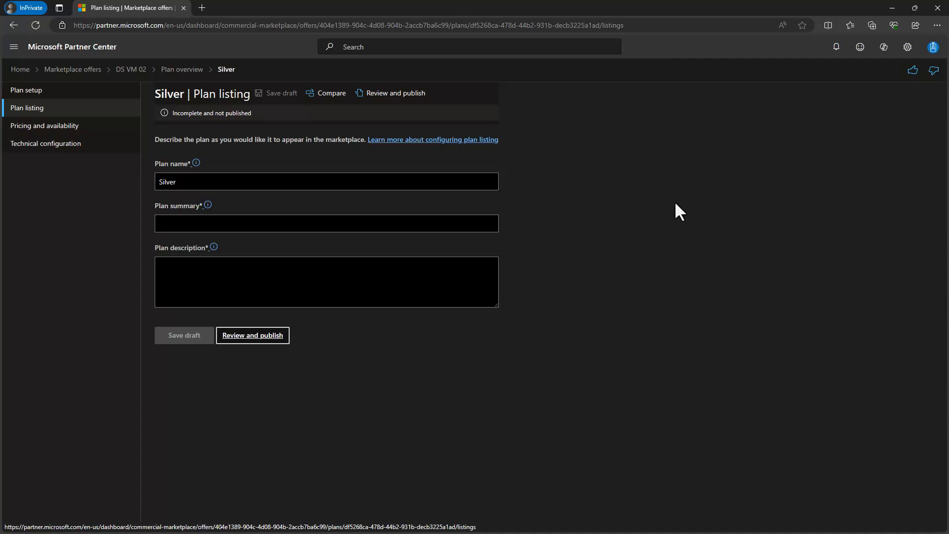
{"action": "left_click", "coordinate": [246, 227]}
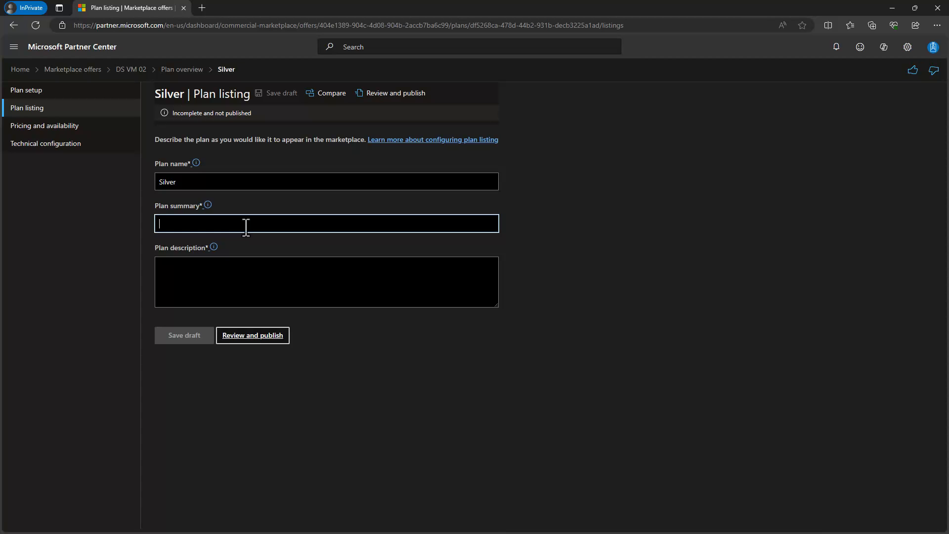
{"action": "type", "text": "Plan summ"}
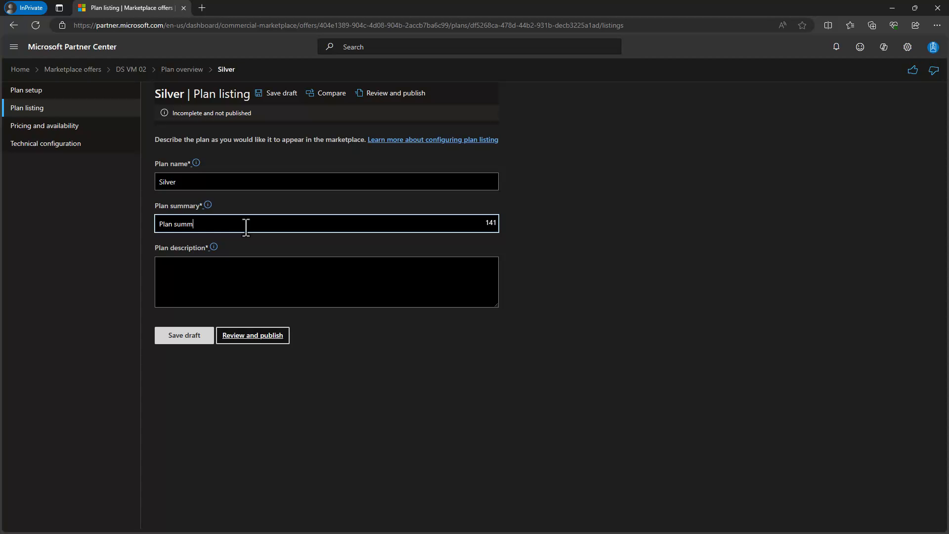
{"action": "type", "text": "ary:"}
{"action": "type", "text": "Lorem ipsum dolor sit amet, consectetuer adipiscing elit. Maecenas porttitor congue massa. Fusce posuere, magna sed pulvinar ultricies,"}
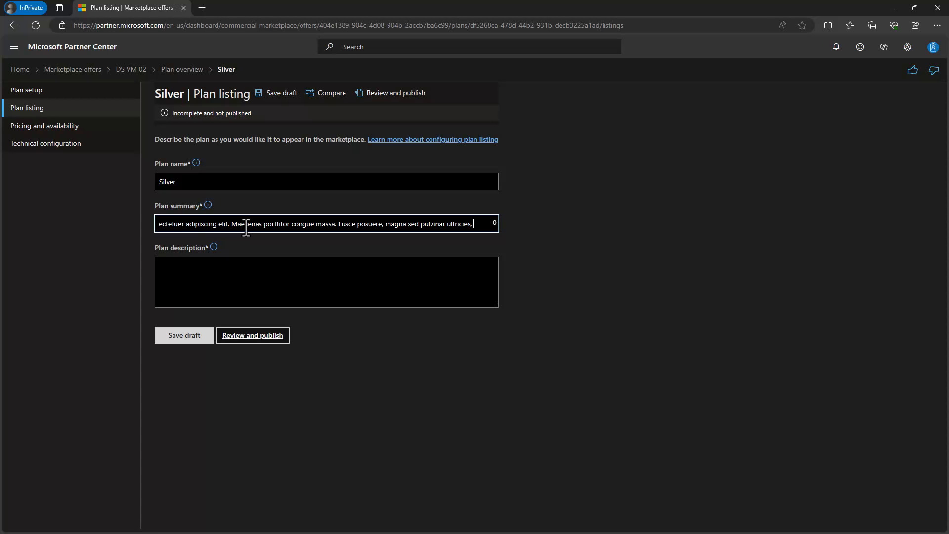
{"action": "key", "text": "Home"}
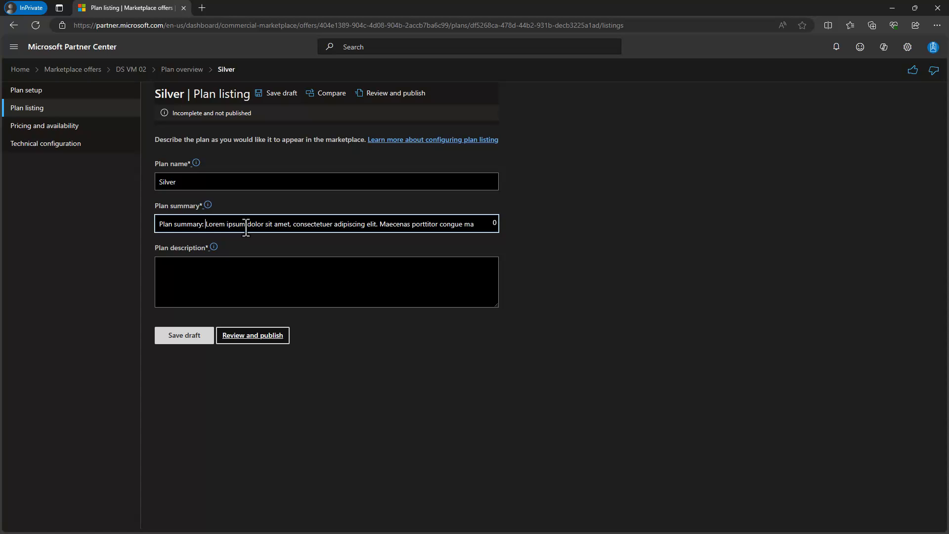
{"action": "key", "text": "ctrl+shift+Right"}
{"action": "key", "text": "ctrl+shift+Right"}
{"action": "key", "text": "ctrl+shift+Right"}
{"action": "key", "text": "ctrl+shift+Right"}
{"action": "key", "text": "ctrl+shift+Right"}
{"action": "key", "text": "ctrl+shift+Right"}
{"action": "key", "text": "ctrl+shift+Right"}
{"action": "key", "text": "ctrl+shift+Right"}
{"action": "key", "text": "ctrl+shift+Right"}
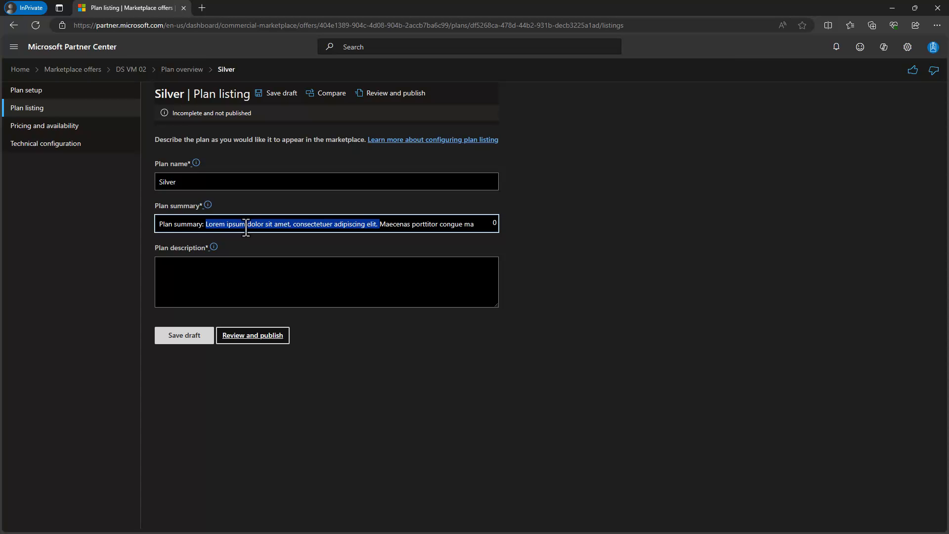
{"action": "key", "text": "Delete"}
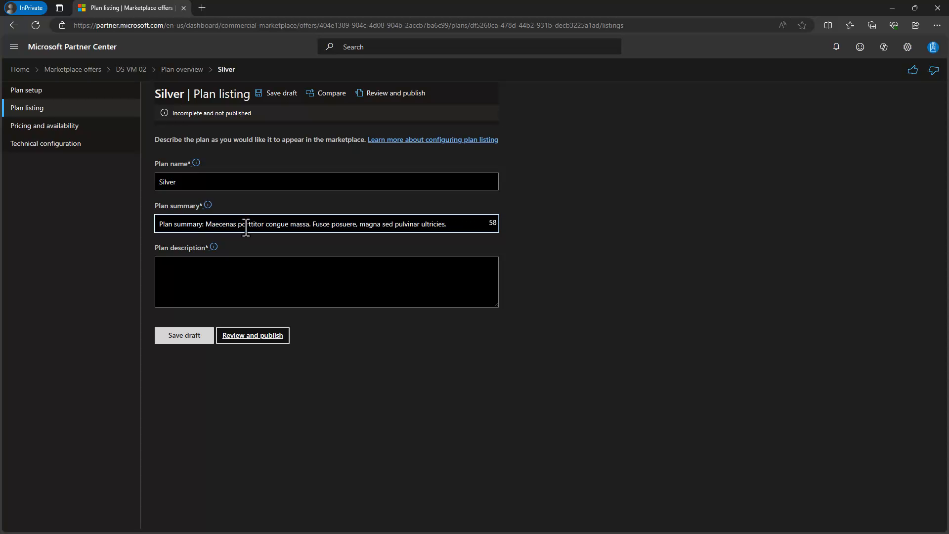
Paste placeholder paragraphs into the plan description and save the listing draft
{"action": "left_click", "coordinate": [217, 271]}
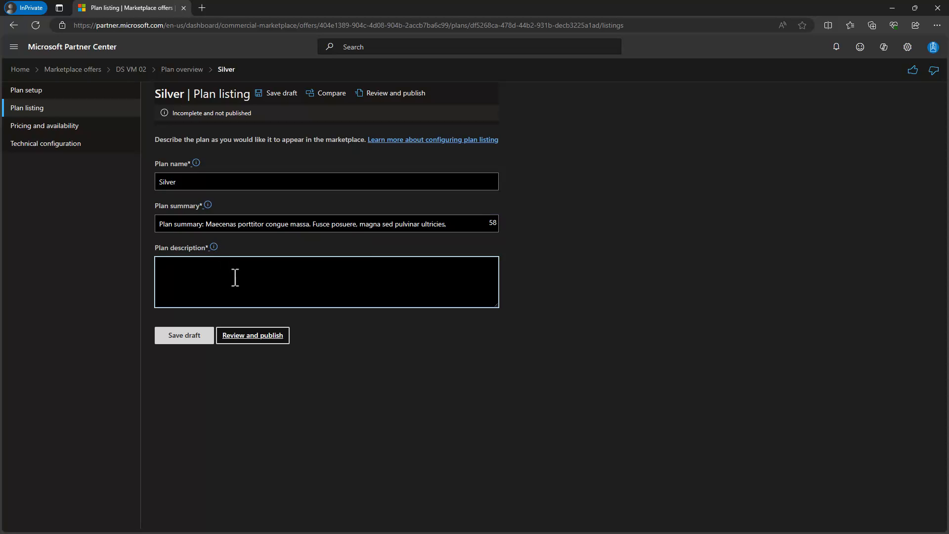
{"action": "key", "text": "ctrl+v"}
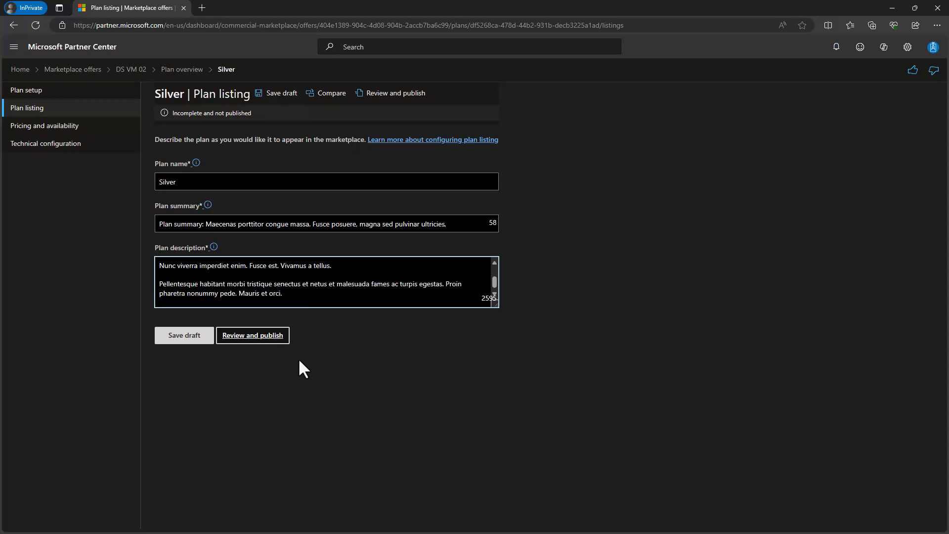
{"action": "left_click", "coordinate": [189, 338]}
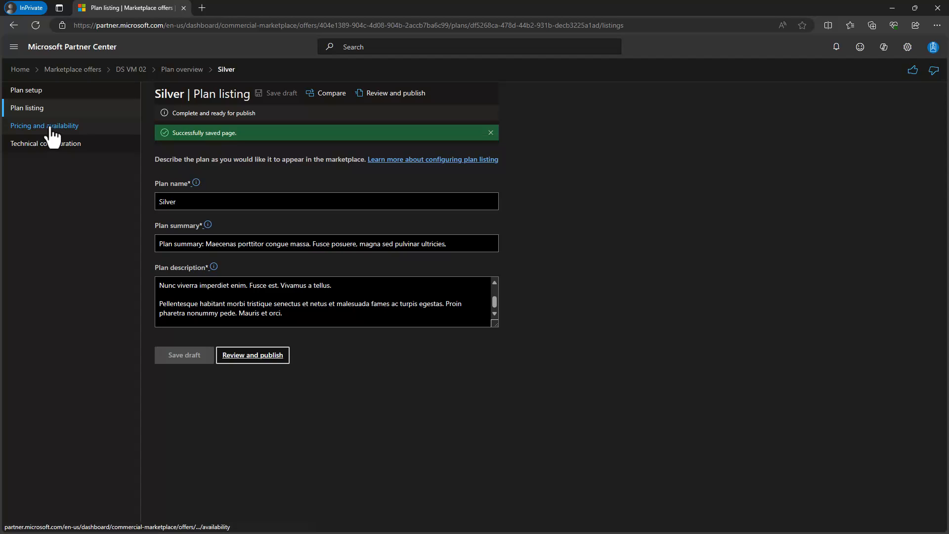
Clear all markets and keep only the United States, then save the market selection
{"action": "left_click", "coordinate": [49, 126]}
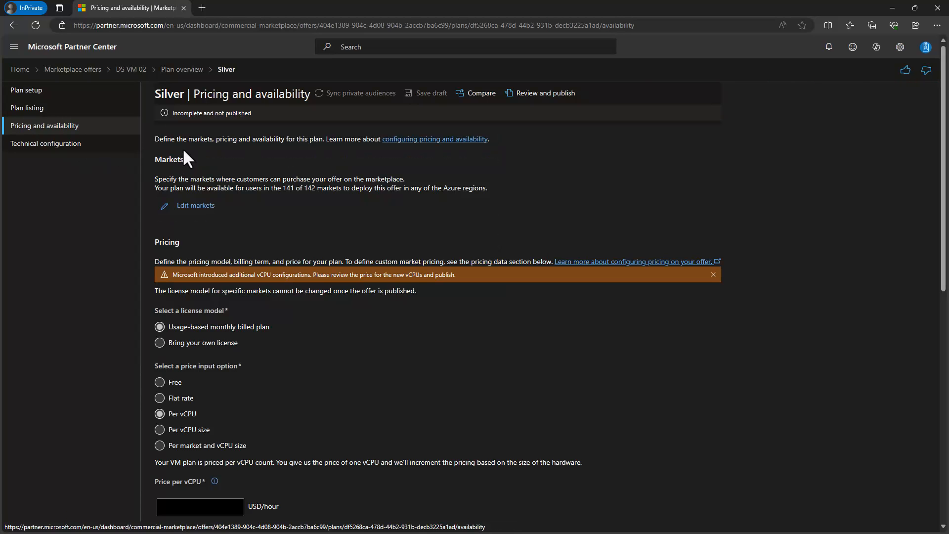
{"action": "left_click", "coordinate": [196, 207]}
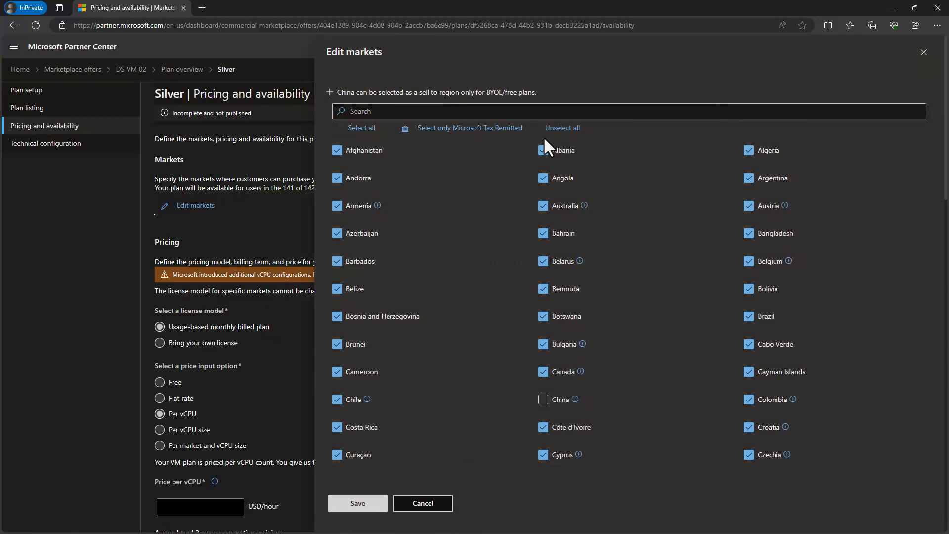
{"action": "left_click", "coordinate": [566, 129]}
{"action": "left_click", "coordinate": [437, 110]}
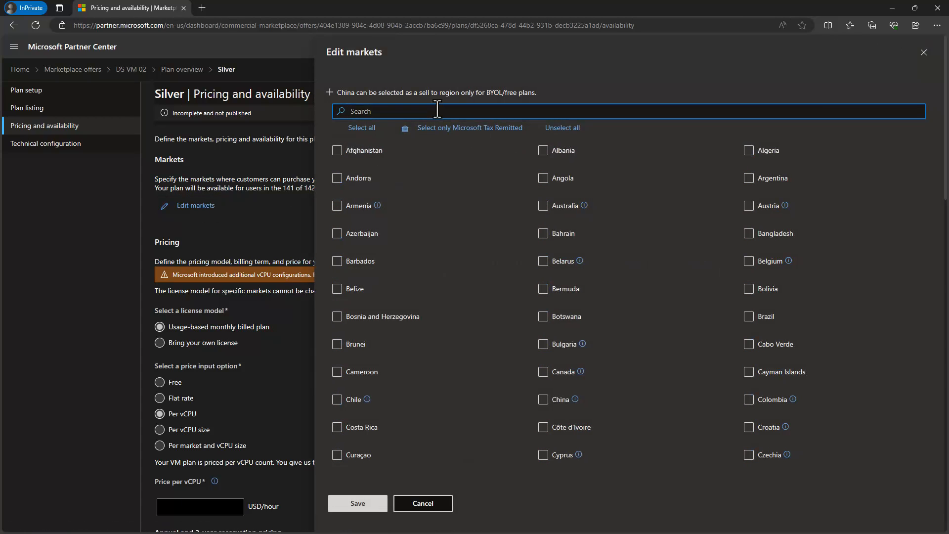
{"action": "type", "text": "states"}
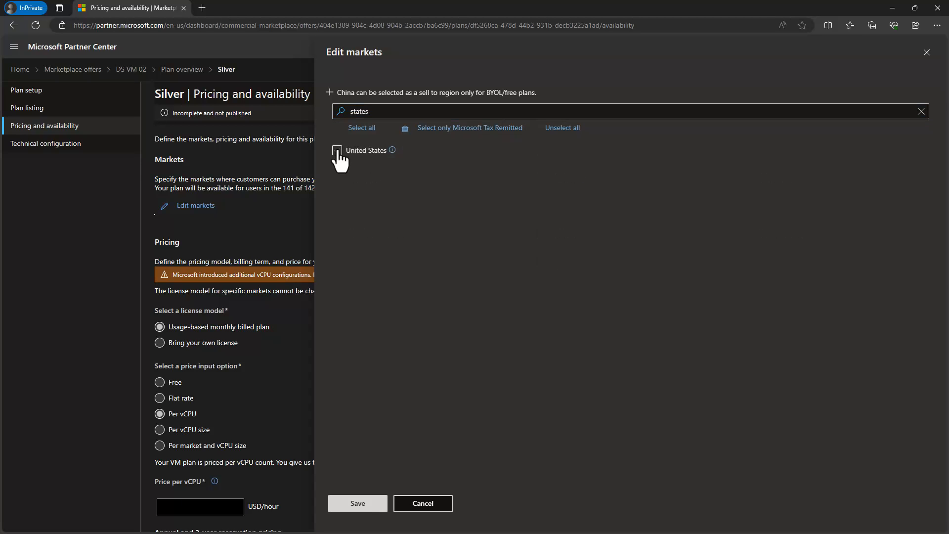
{"action": "left_click", "coordinate": [337, 151]}
{"action": "left_click", "coordinate": [358, 503]}
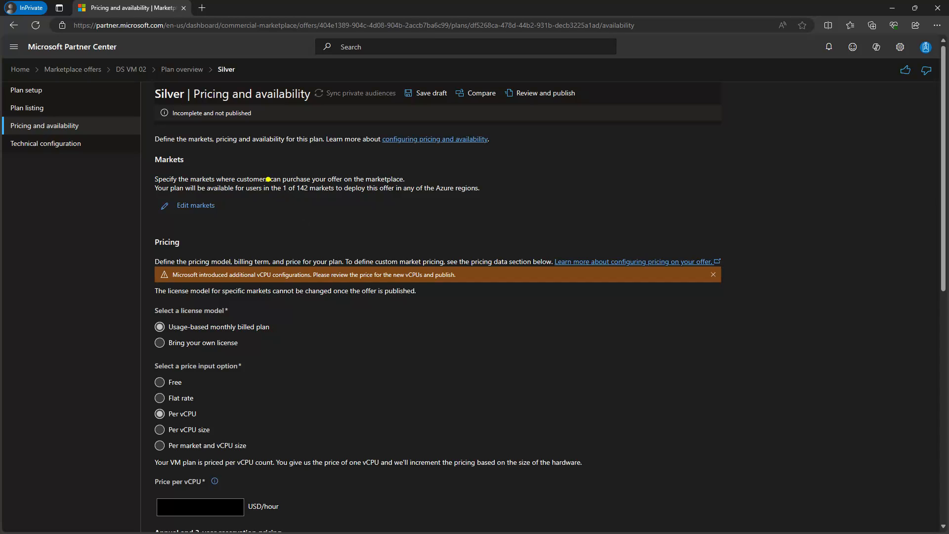
{"action": "left_click_drag", "start_coordinate": [267, 178], "coordinate": [304, 193]}
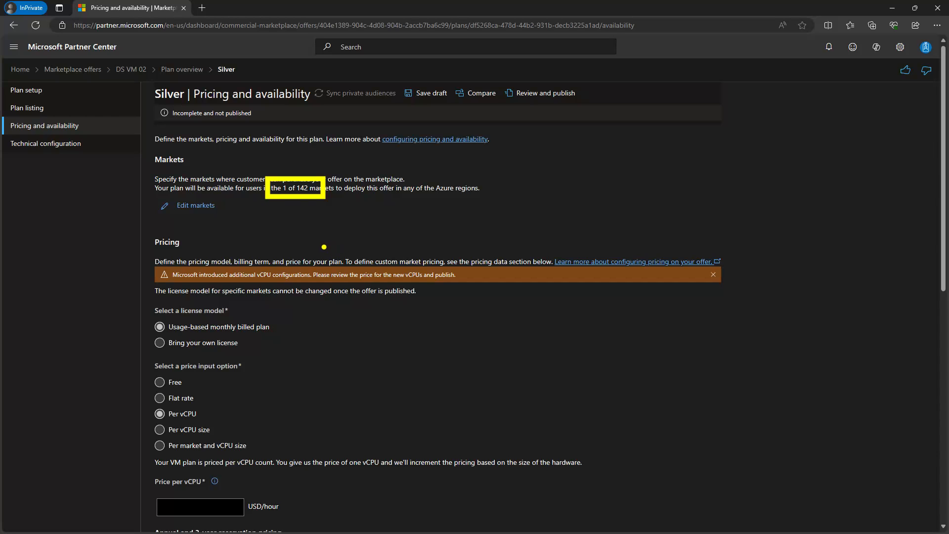
{"action": "scroll", "coordinate": [322, 245], "scroll_direction": "down", "scroll_amount": 3}
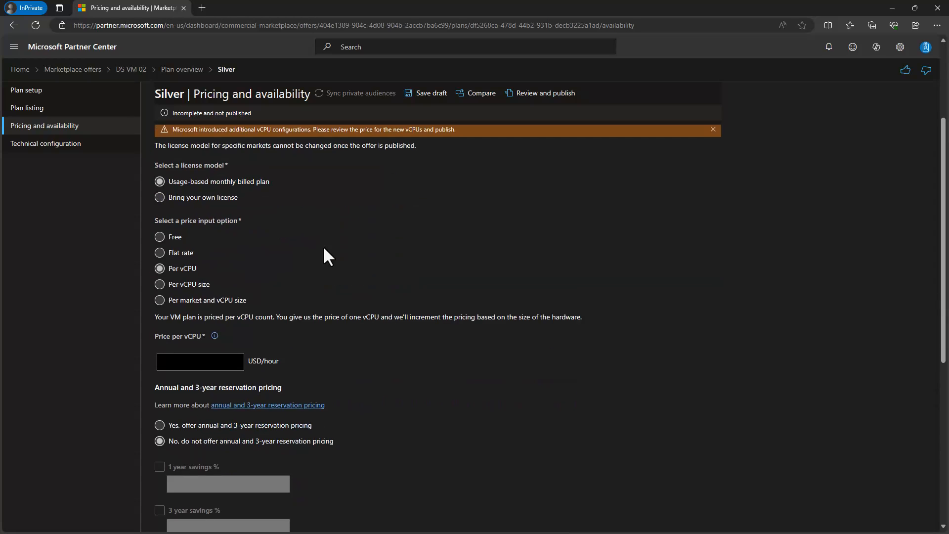
{"action": "scroll", "coordinate": [322, 245], "scroll_direction": "up", "scroll_amount": 2}
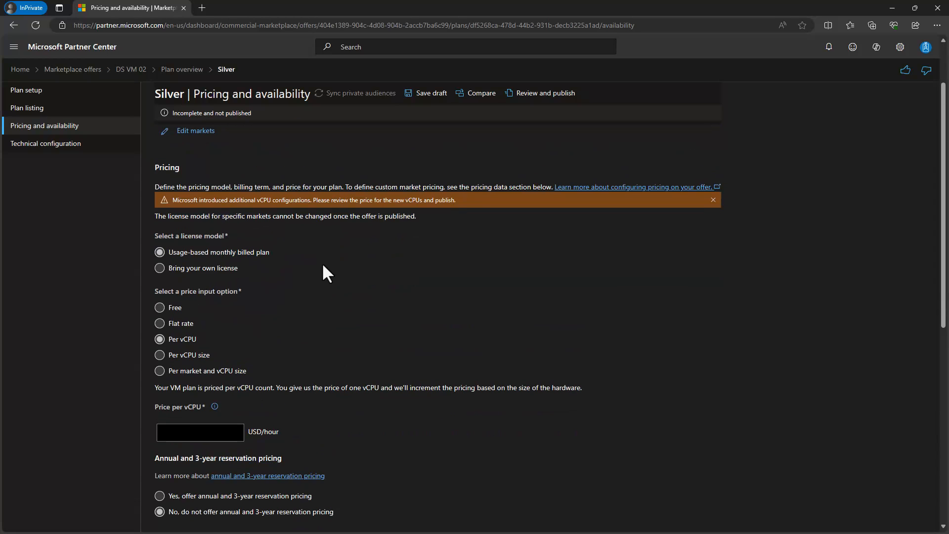
{"action": "left_click", "coordinate": [159, 267]}
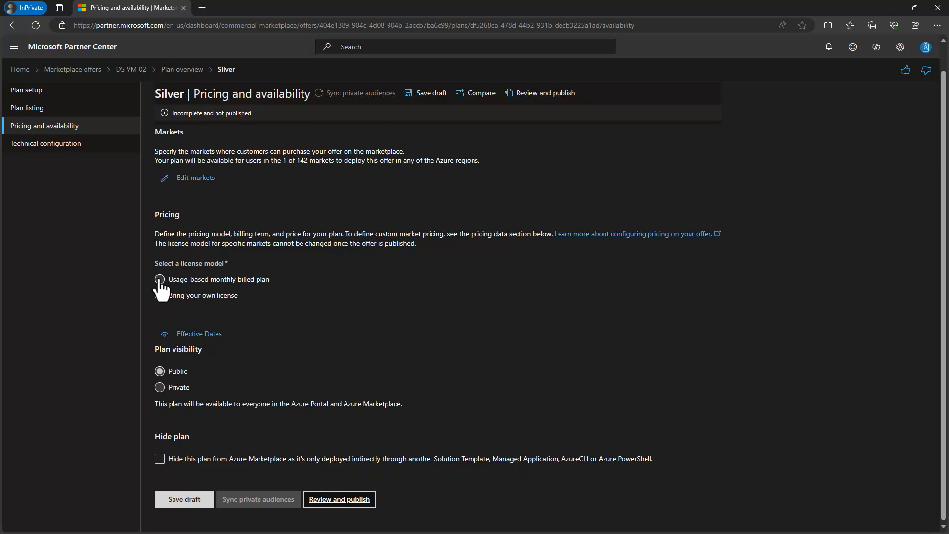
{"action": "left_click", "coordinate": [160, 280]}
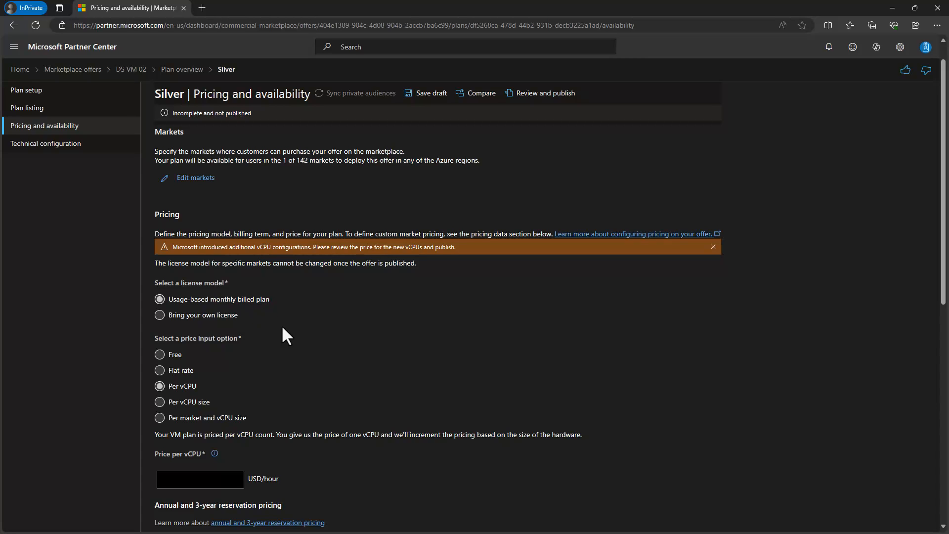
After trying Free and a 1 USD/hour flat rate, switch pricing to Per market and vCPU size
{"action": "scroll", "coordinate": [286, 330], "scroll_direction": "down", "scroll_amount": 3}
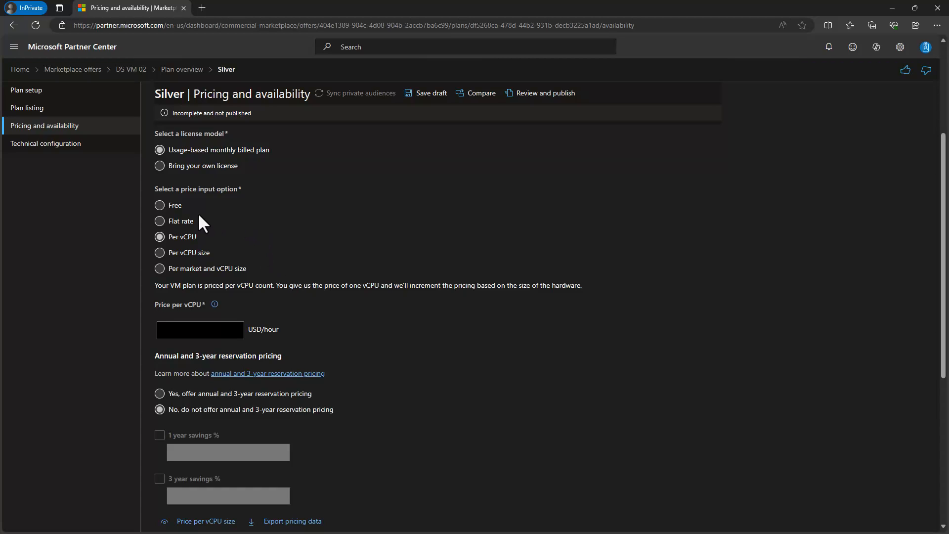
{"action": "left_click", "coordinate": [160, 205]}
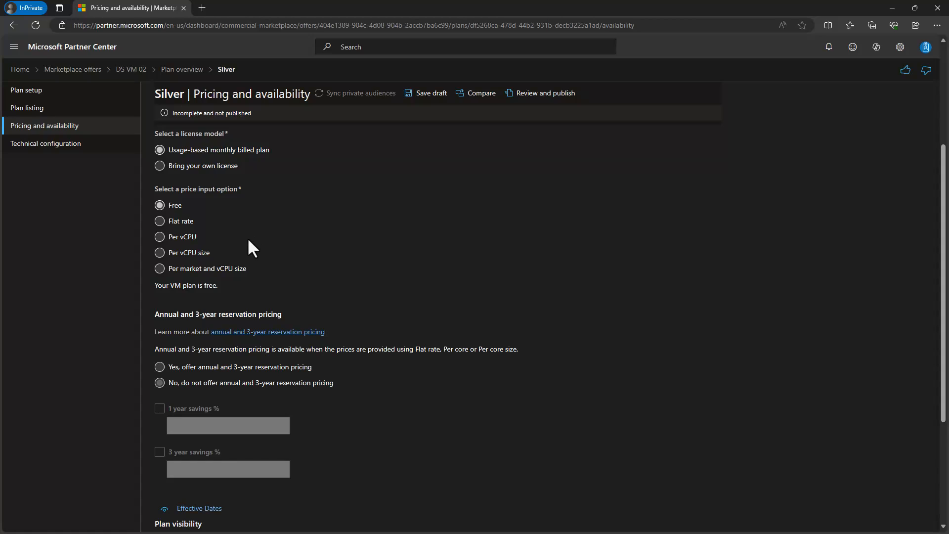
{"action": "left_click", "coordinate": [159, 221]}
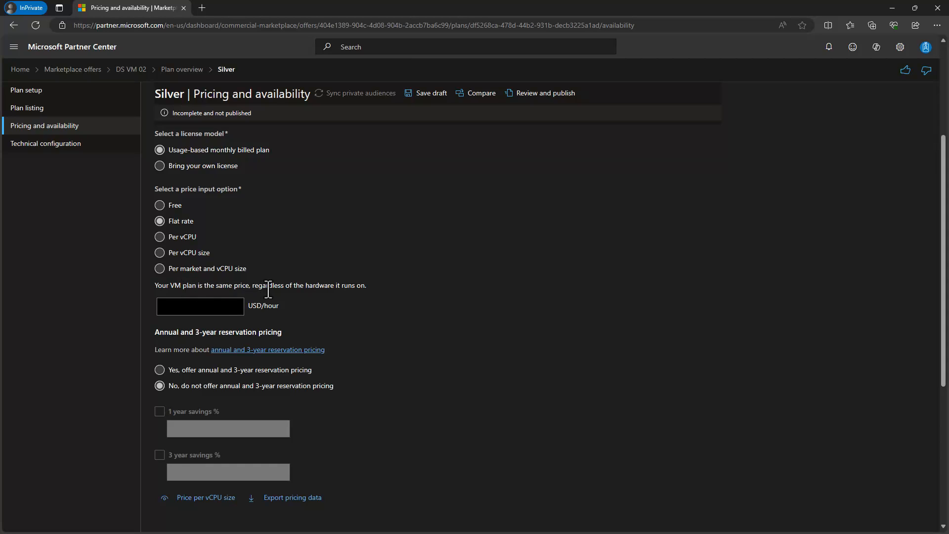
{"action": "left_click", "coordinate": [187, 304]}
{"action": "type", "text": "1"}
{"action": "left_click", "coordinate": [338, 324]}
{"action": "double_click", "coordinate": [187, 306]}
{"action": "key", "text": "BackSpace"}
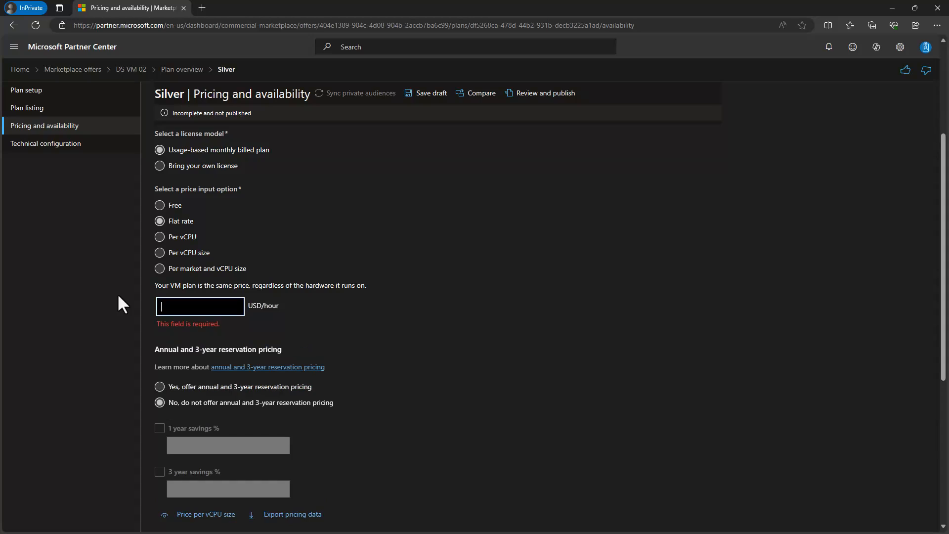
{"action": "left_click", "coordinate": [159, 269]}
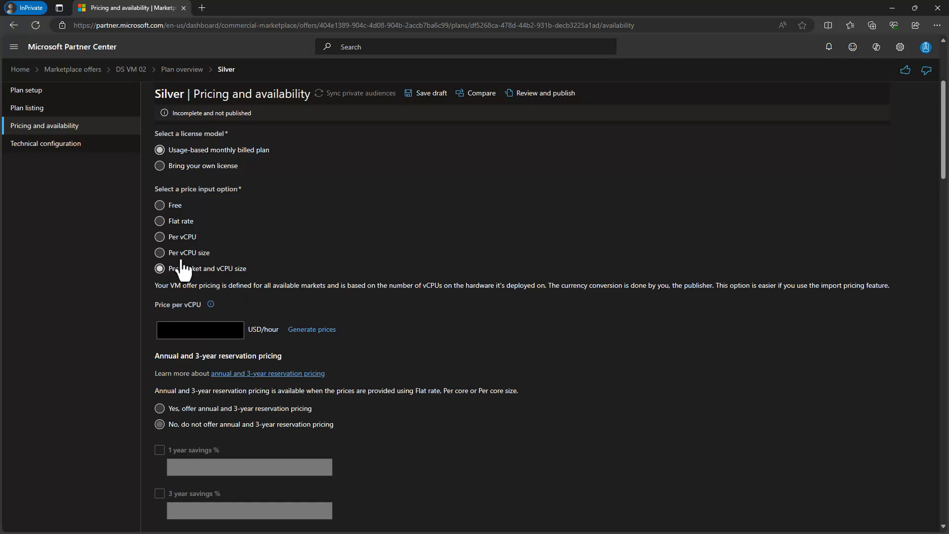
{"action": "scroll", "coordinate": [189, 274], "scroll_direction": "down", "scroll_amount": 2}
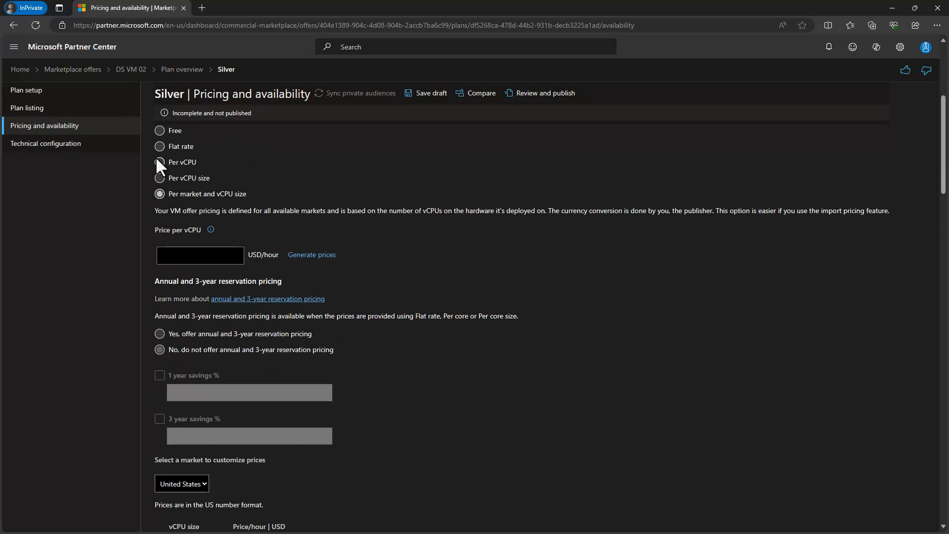
{"action": "left_click", "coordinate": [158, 162]}
{"action": "left_click", "coordinate": [190, 255]}
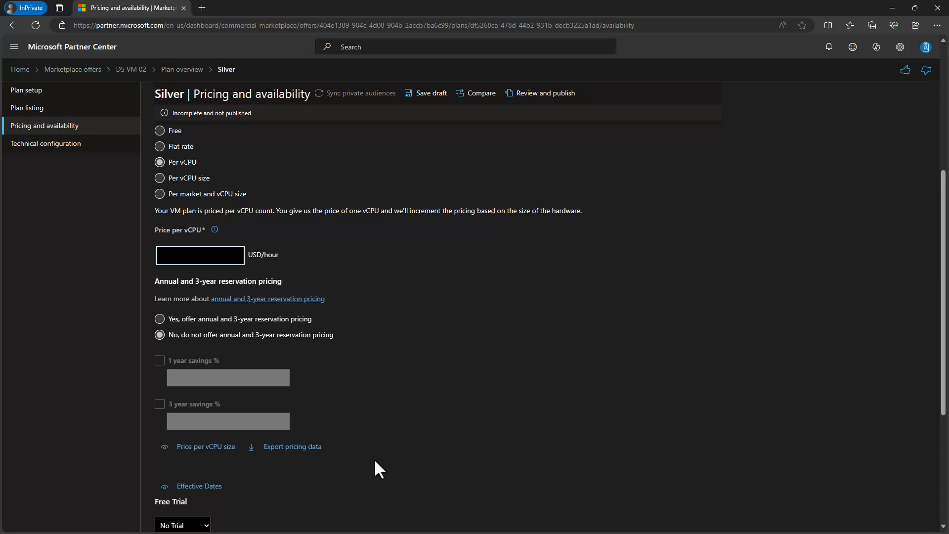
{"action": "type", "text": "1"}
{"action": "left_click", "coordinate": [158, 281]}
{"action": "left_click_drag", "start_coordinate": [157, 282], "coordinate": [282, 281]}
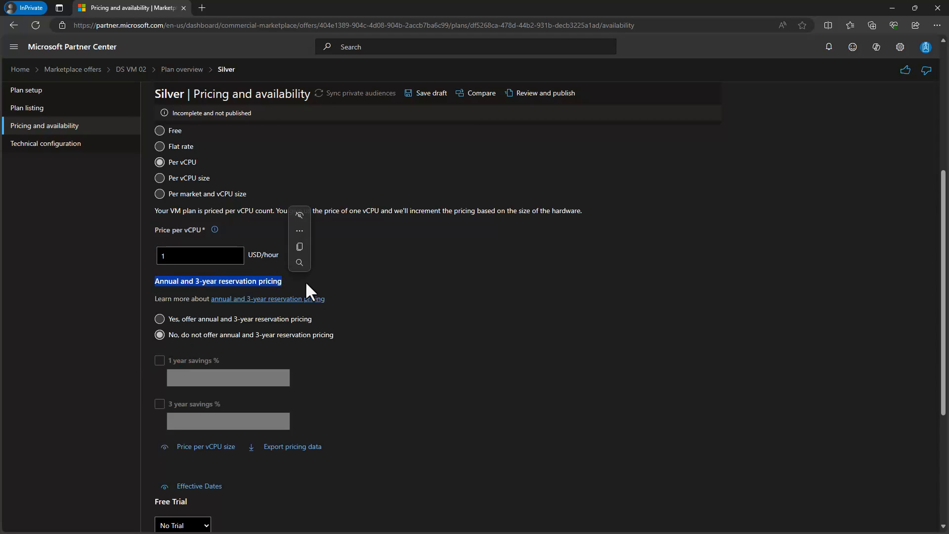
{"action": "left_click", "coordinate": [387, 291]}
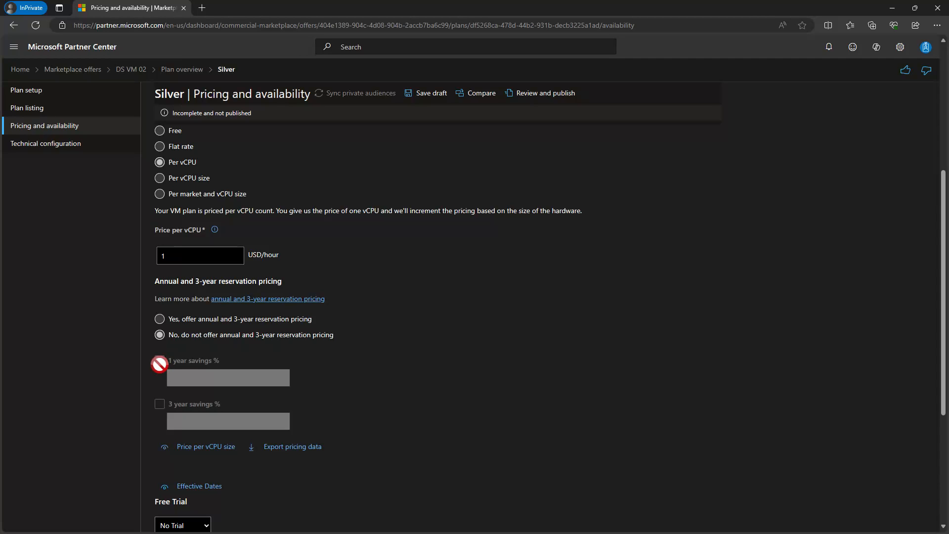
Offer annual and 3-year reservation pricing, trying 10% and 15% savings but leaving both unset
{"action": "left_click", "coordinate": [160, 321]}
{"action": "left_click", "coordinate": [162, 362]}
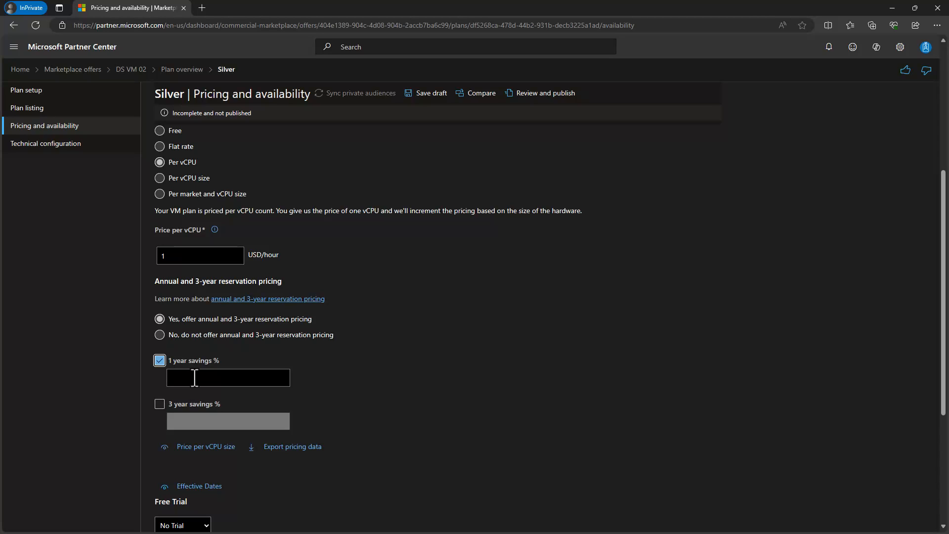
{"action": "type", "text": "10"}
{"action": "left_click", "coordinate": [159, 405]}
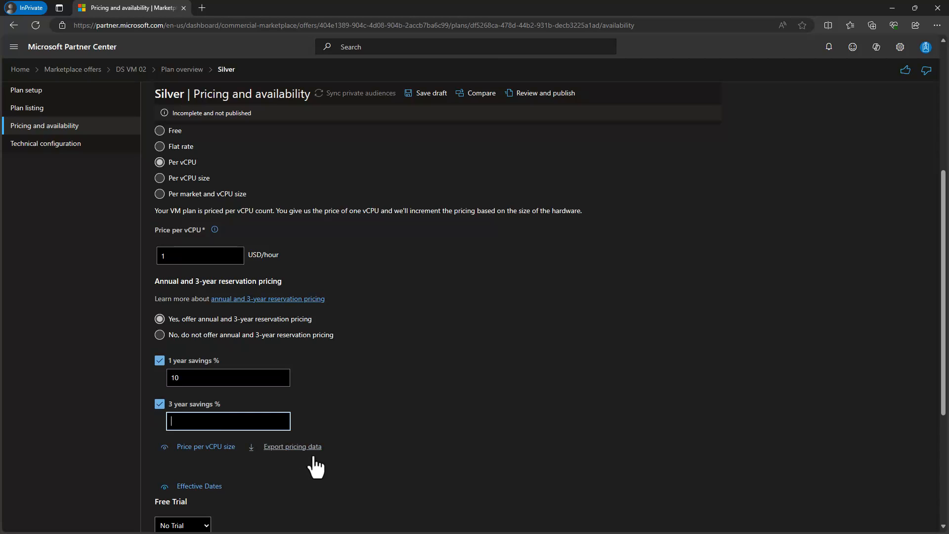
{"action": "type", "text": "15"}
{"action": "left_click", "coordinate": [159, 405]}
{"action": "left_click", "coordinate": [160, 362]}
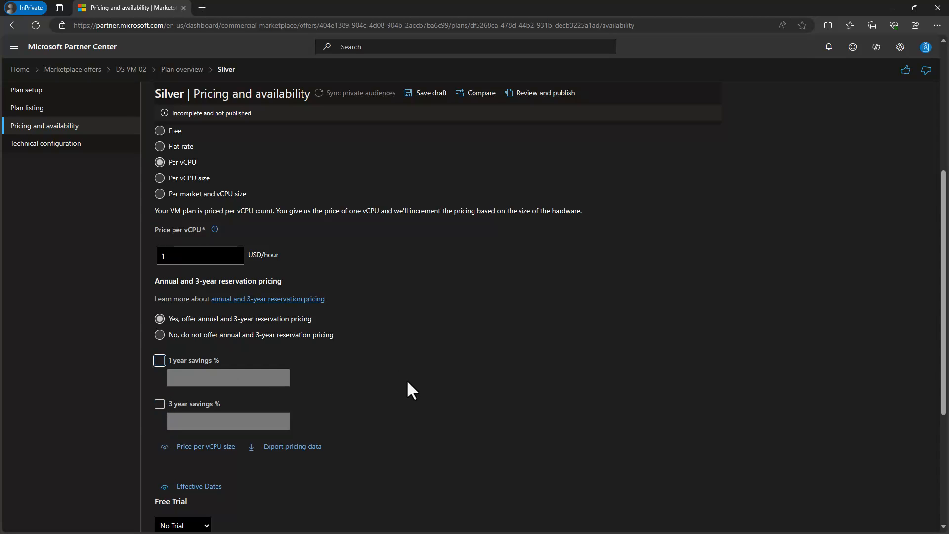
Keep the free trial at No Trial after briefly choosing One Month
{"action": "scroll", "coordinate": [407, 382], "scroll_direction": "down", "scroll_amount": 3}
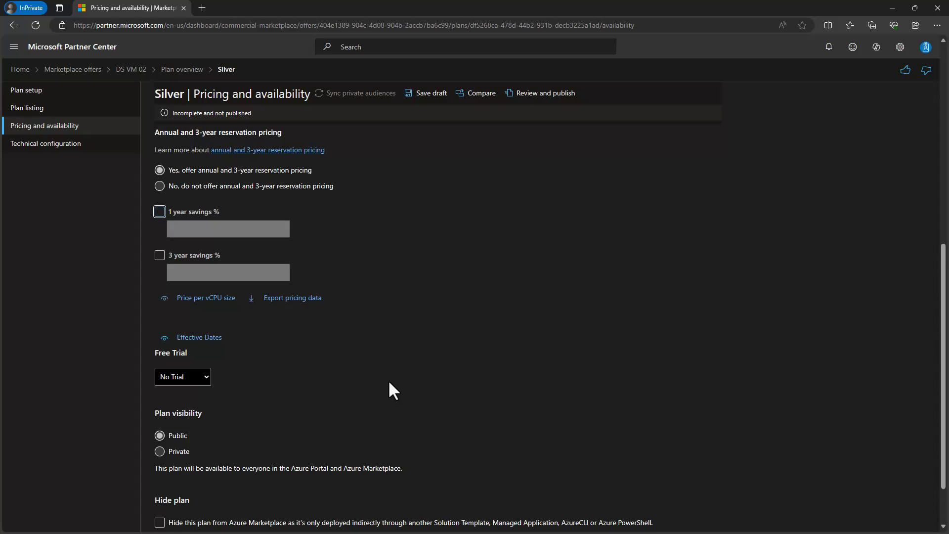
{"action": "scroll", "coordinate": [389, 383], "scroll_direction": "down", "scroll_amount": 2}
{"action": "left_click", "coordinate": [207, 317]}
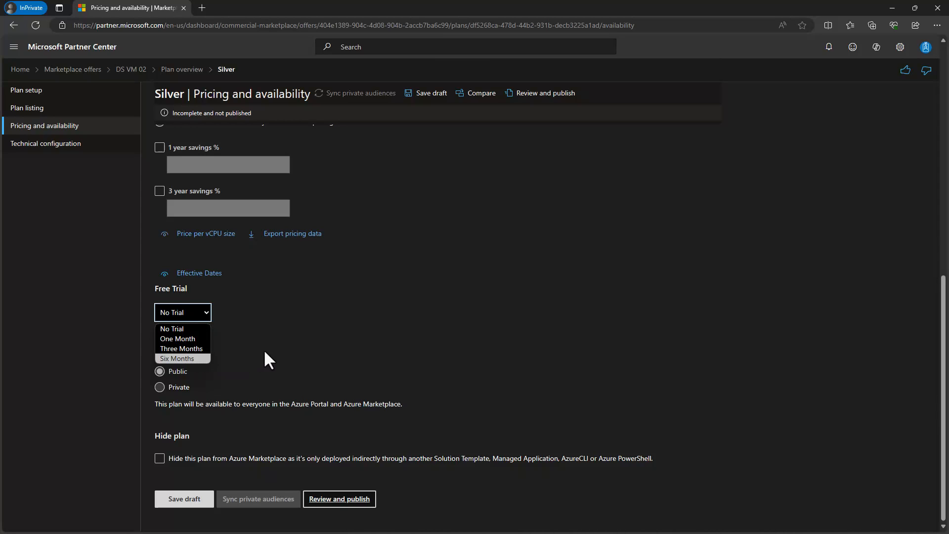
{"action": "left_click", "coordinate": [190, 339]}
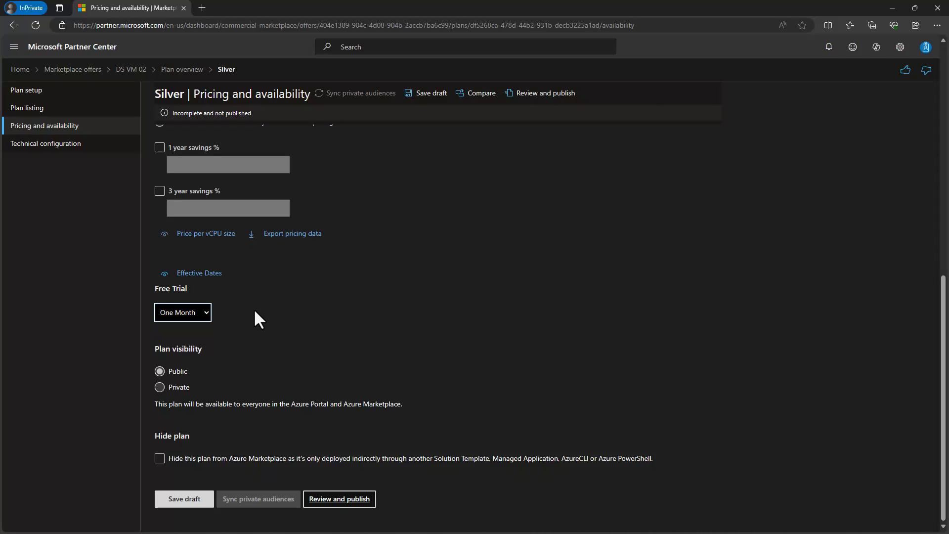
{"action": "left_click", "coordinate": [203, 313]}
{"action": "left_click", "coordinate": [191, 326]}
{"action": "left_click", "coordinate": [159, 387]}
{"action": "scroll", "coordinate": [313, 390], "scroll_direction": "down", "scroll_amount": 3}
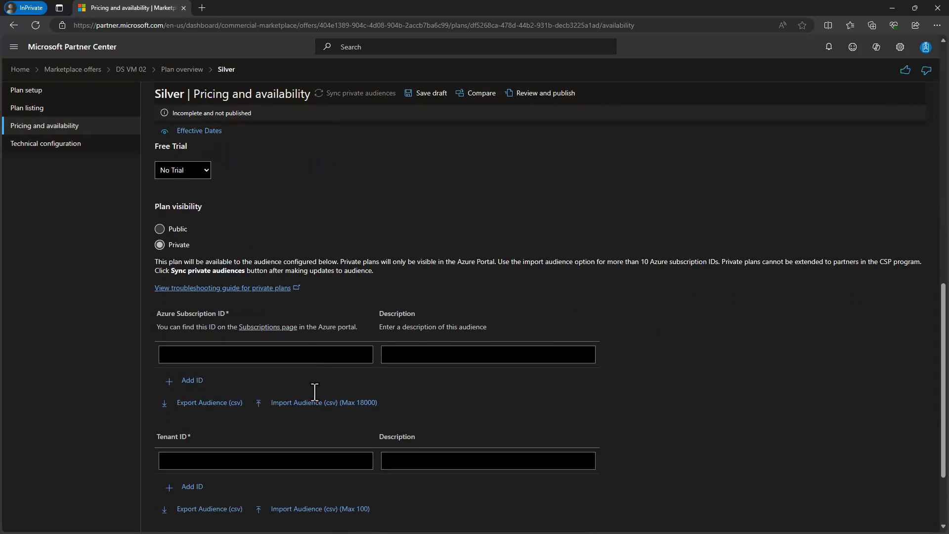
{"action": "left_click", "coordinate": [232, 348]}
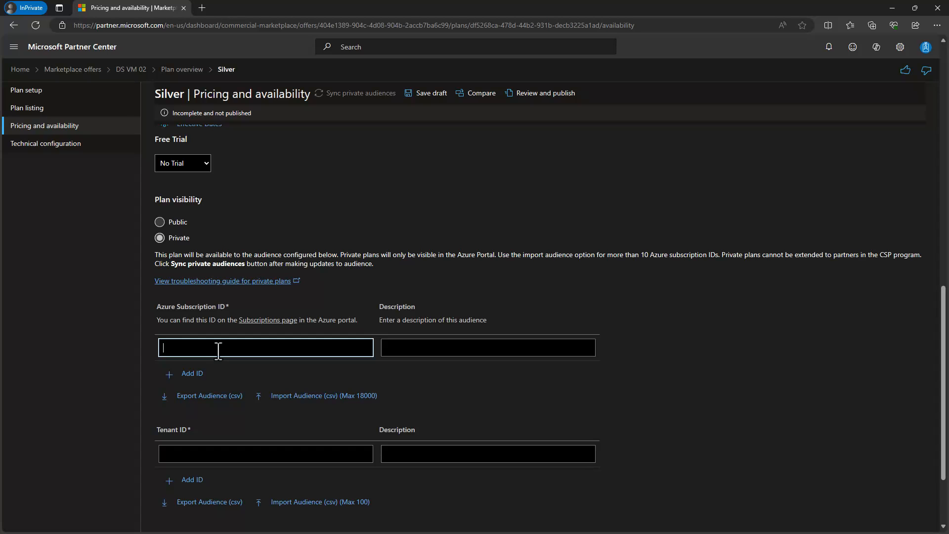
{"action": "scroll", "coordinate": [218, 350], "scroll_direction": "down", "scroll_amount": 2}
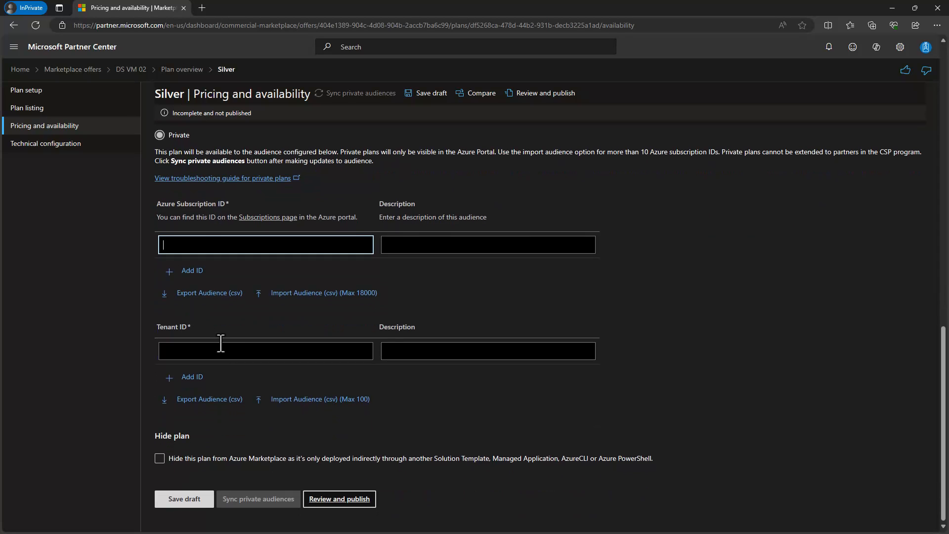
{"action": "left_click", "coordinate": [231, 348]}
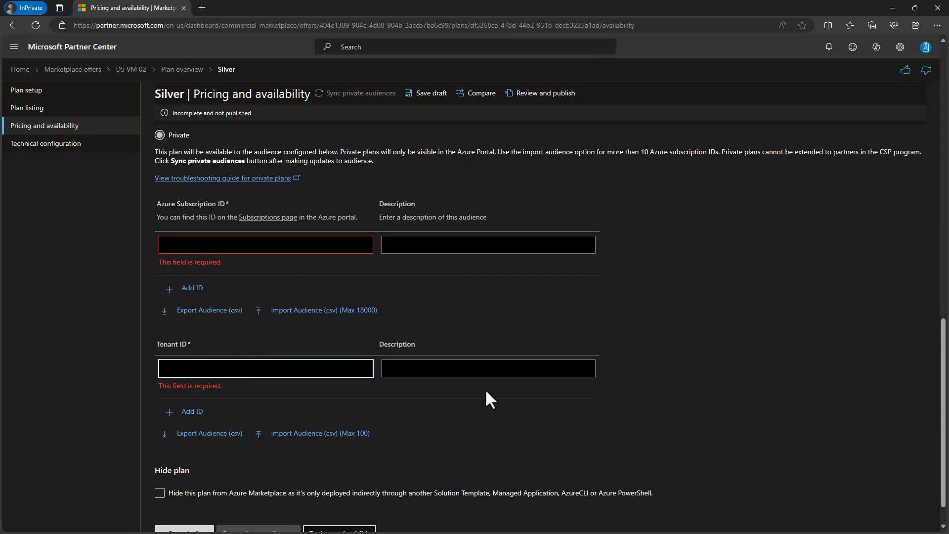
{"action": "scroll", "coordinate": [618, 368], "scroll_direction": "down", "scroll_amount": 1}
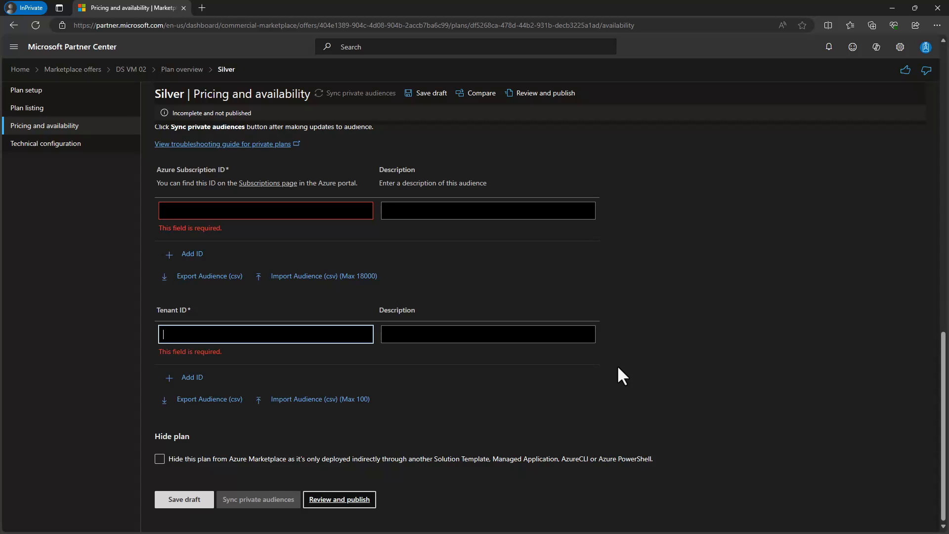
{"action": "scroll", "coordinate": [617, 368], "scroll_direction": "up", "scroll_amount": 3}
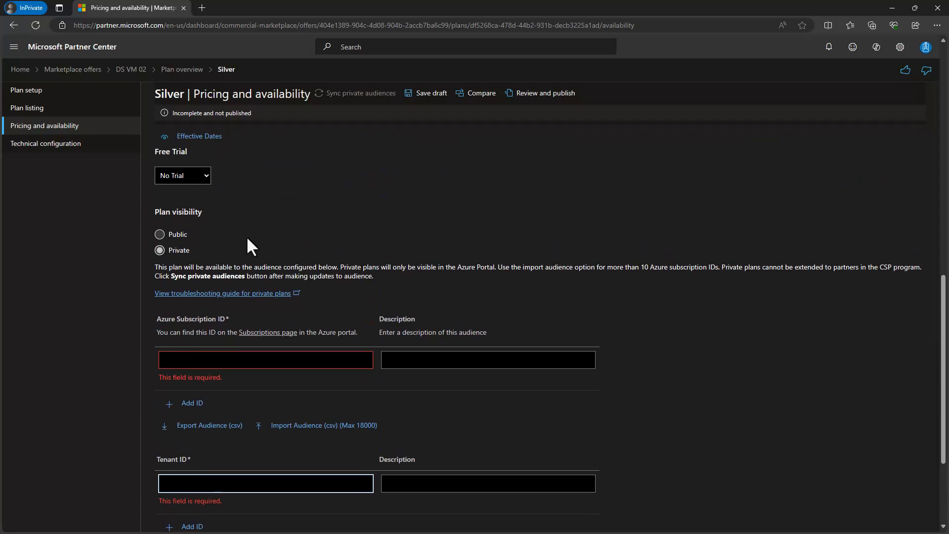
{"action": "left_click", "coordinate": [159, 234]}
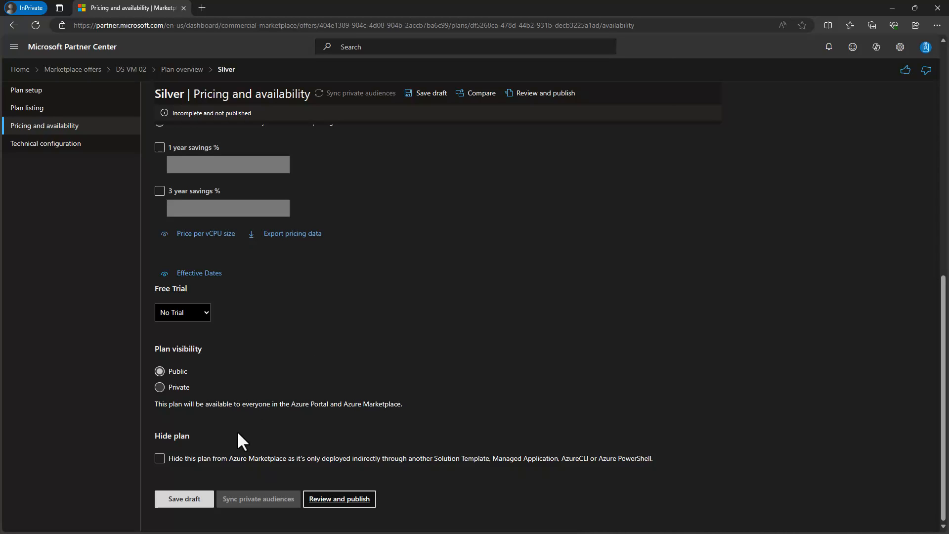
Leave 'Hide plan' unchecked after toggling it, and save the pricing and availability draft
{"action": "left_click", "coordinate": [159, 458]}
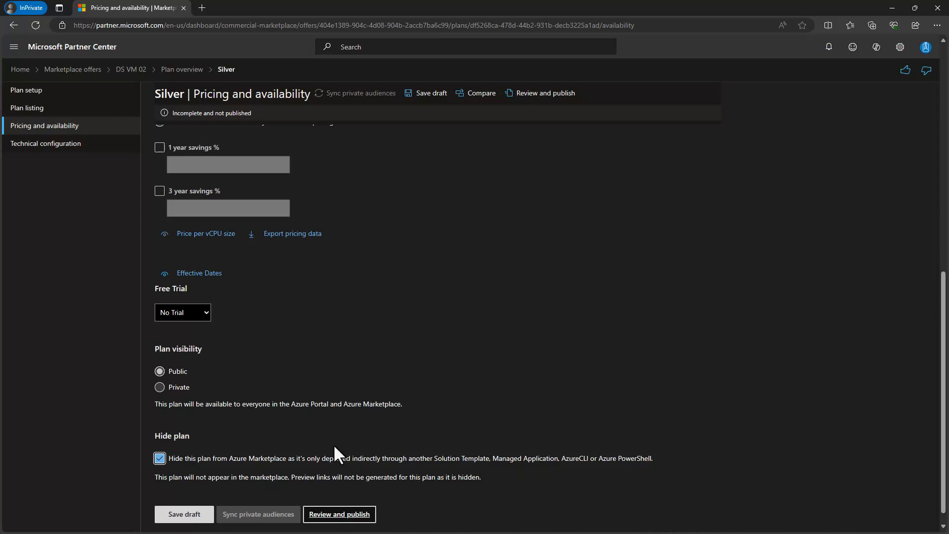
{"action": "scroll", "coordinate": [499, 432], "scroll_direction": "down", "scroll_amount": 1}
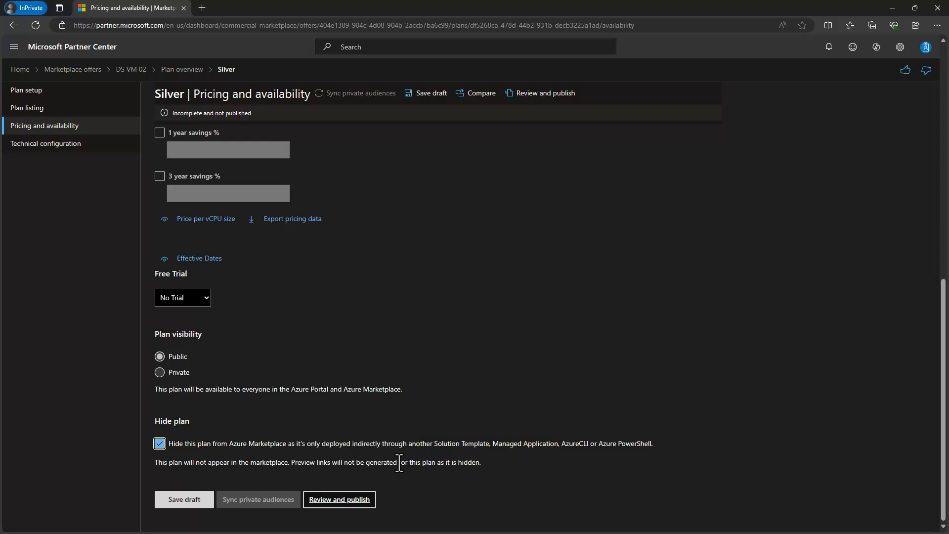
{"action": "left_click", "coordinate": [159, 444]}
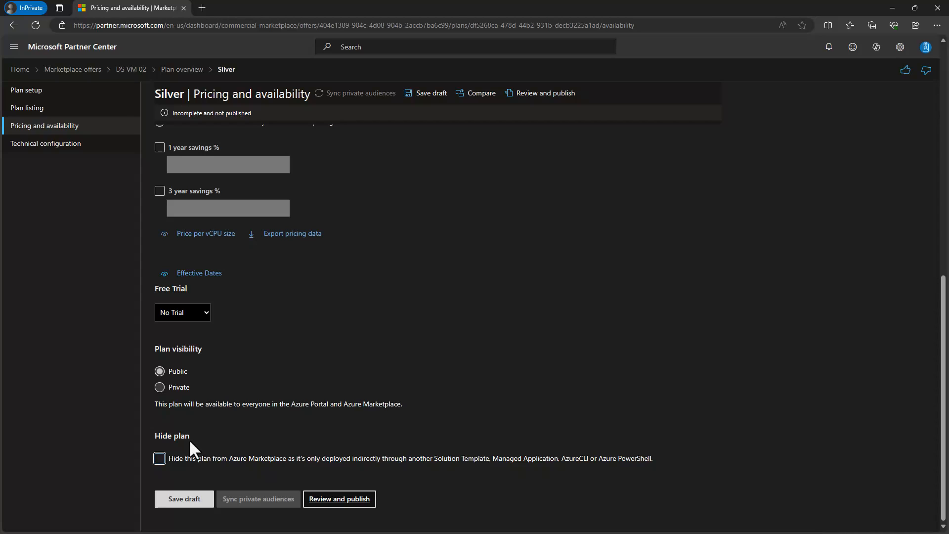
{"action": "left_click", "coordinate": [180, 500]}
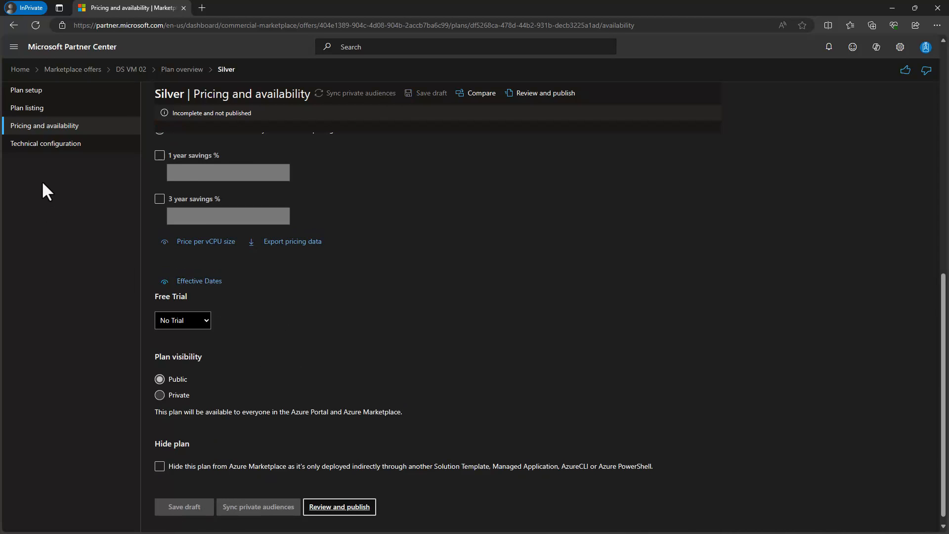
Go to the Silver plan's Technical configuration page and scroll to Operating system
{"action": "left_click", "coordinate": [42, 144]}
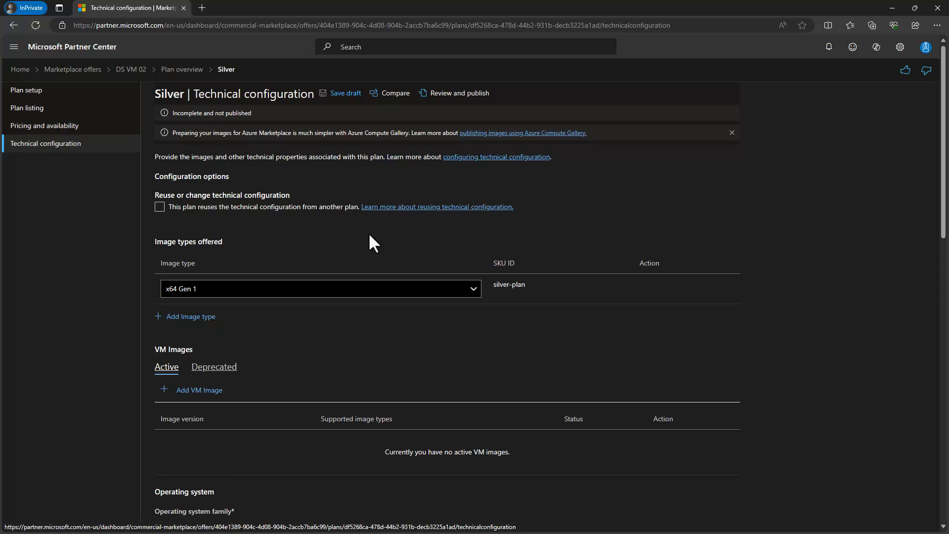
{"action": "scroll", "coordinate": [369, 237], "scroll_direction": "down", "scroll_amount": 6}
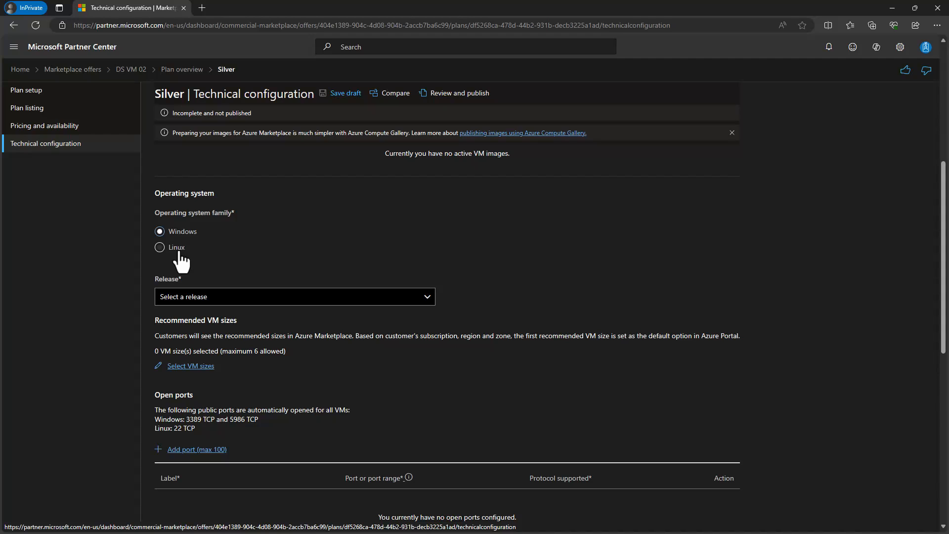
Change the operating system family from Windows to Linux and choose Ubuntu as the vendor
{"action": "left_click", "coordinate": [232, 295]}
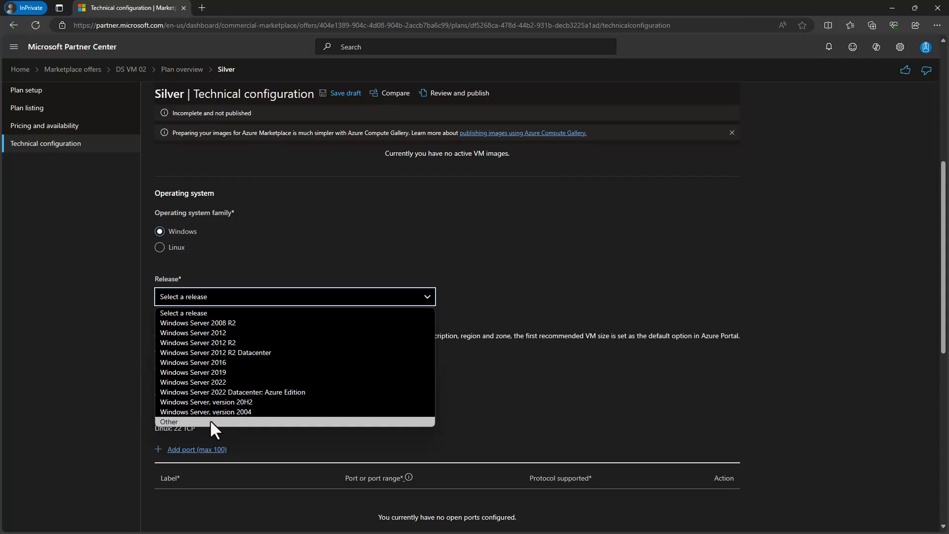
{"action": "left_click", "coordinate": [231, 260]}
{"action": "left_click", "coordinate": [160, 247]}
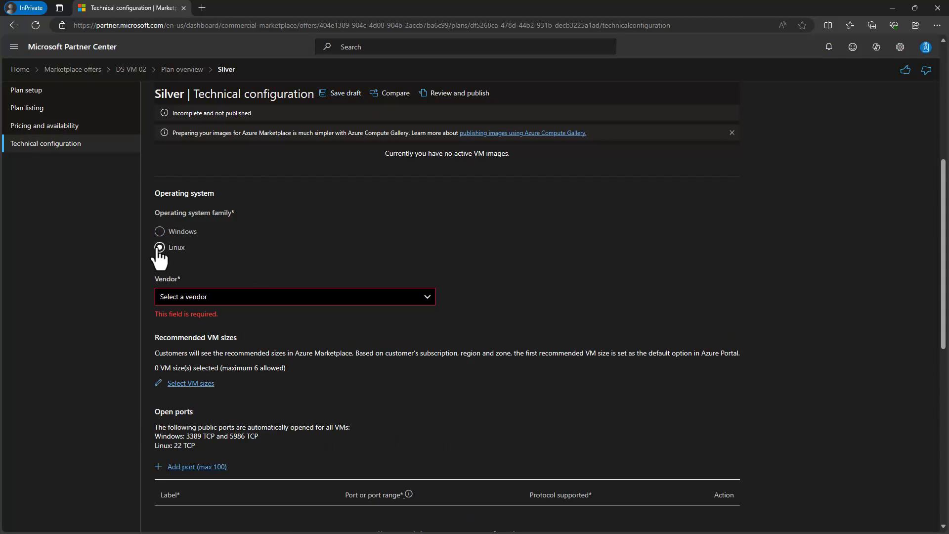
{"action": "left_click", "coordinate": [213, 297]}
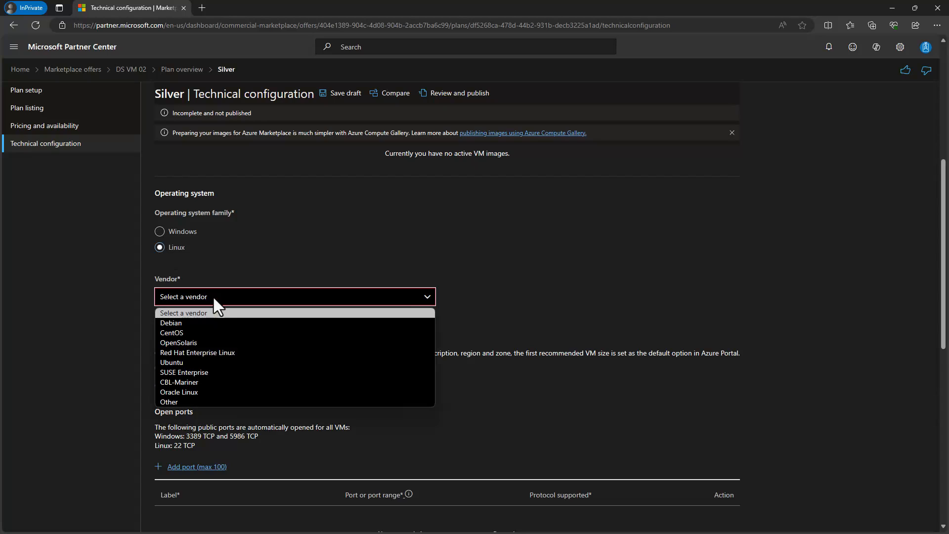
{"action": "left_click", "coordinate": [209, 362]}
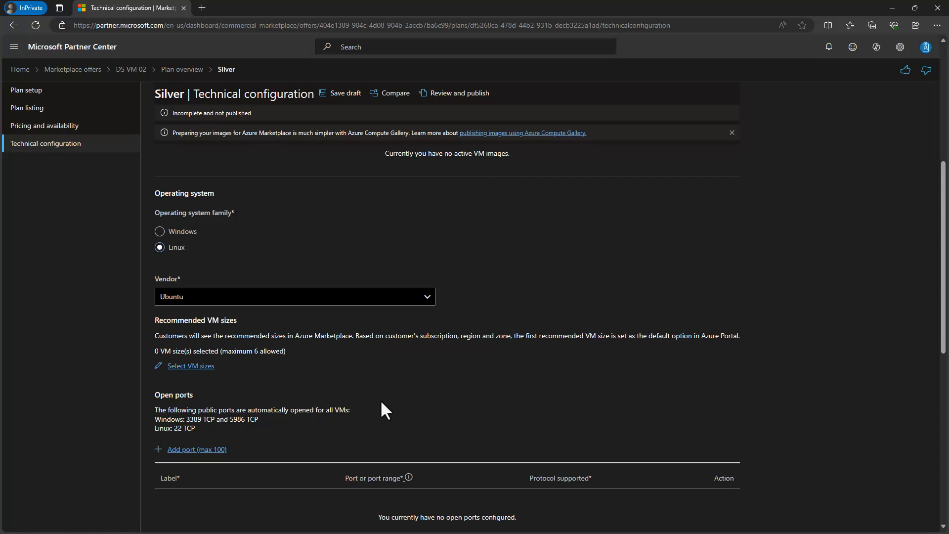
{"action": "scroll", "coordinate": [284, 398], "scroll_direction": "down", "scroll_amount": 3}
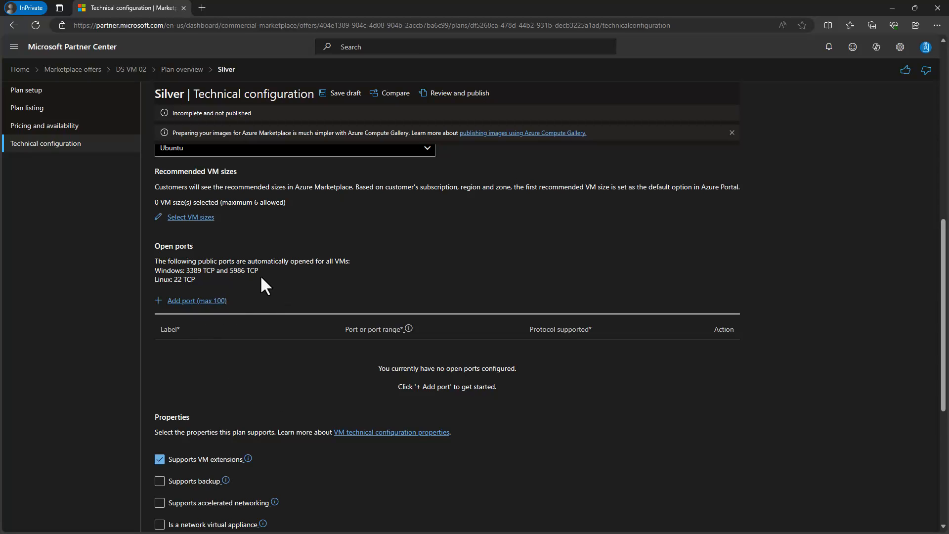
{"action": "scroll", "coordinate": [262, 285], "scroll_direction": "down", "scroll_amount": 5}
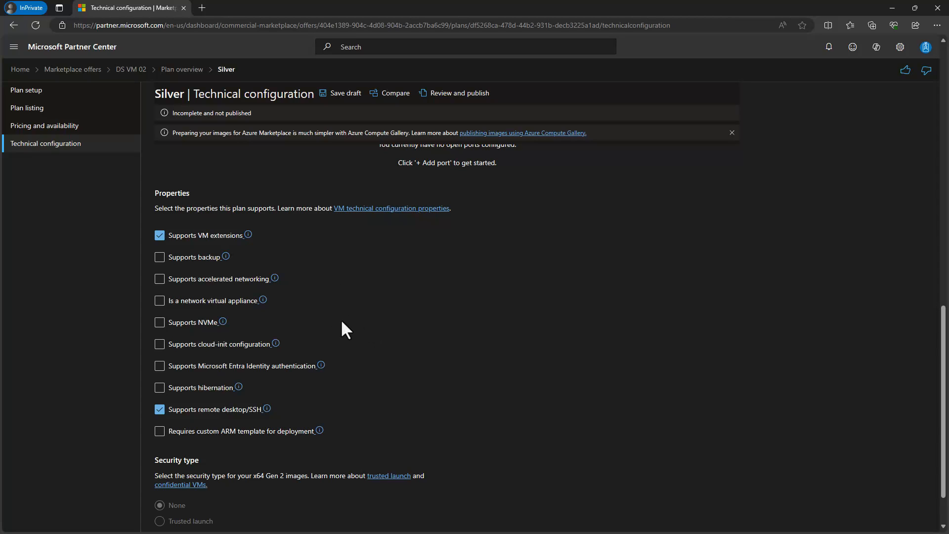
{"action": "scroll", "coordinate": [489, 390], "scroll_direction": "down", "scroll_amount": 2}
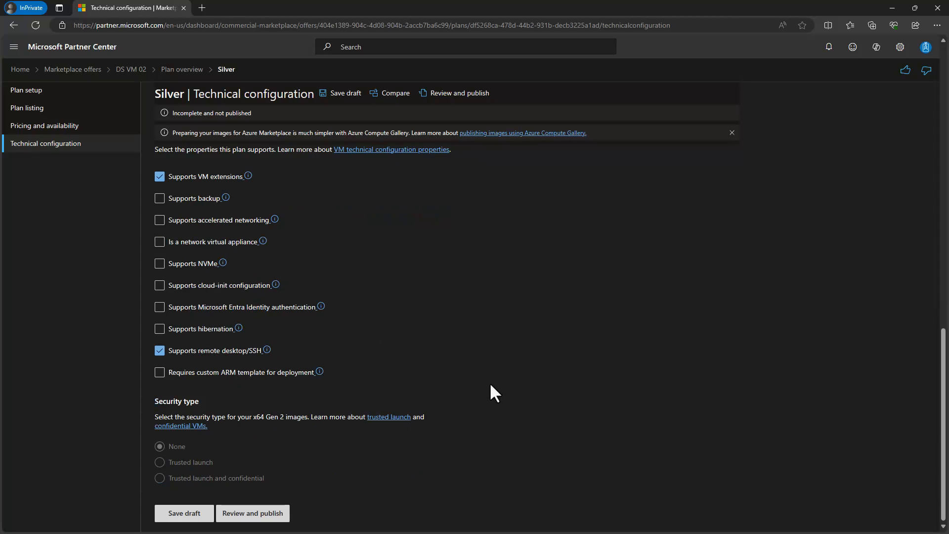